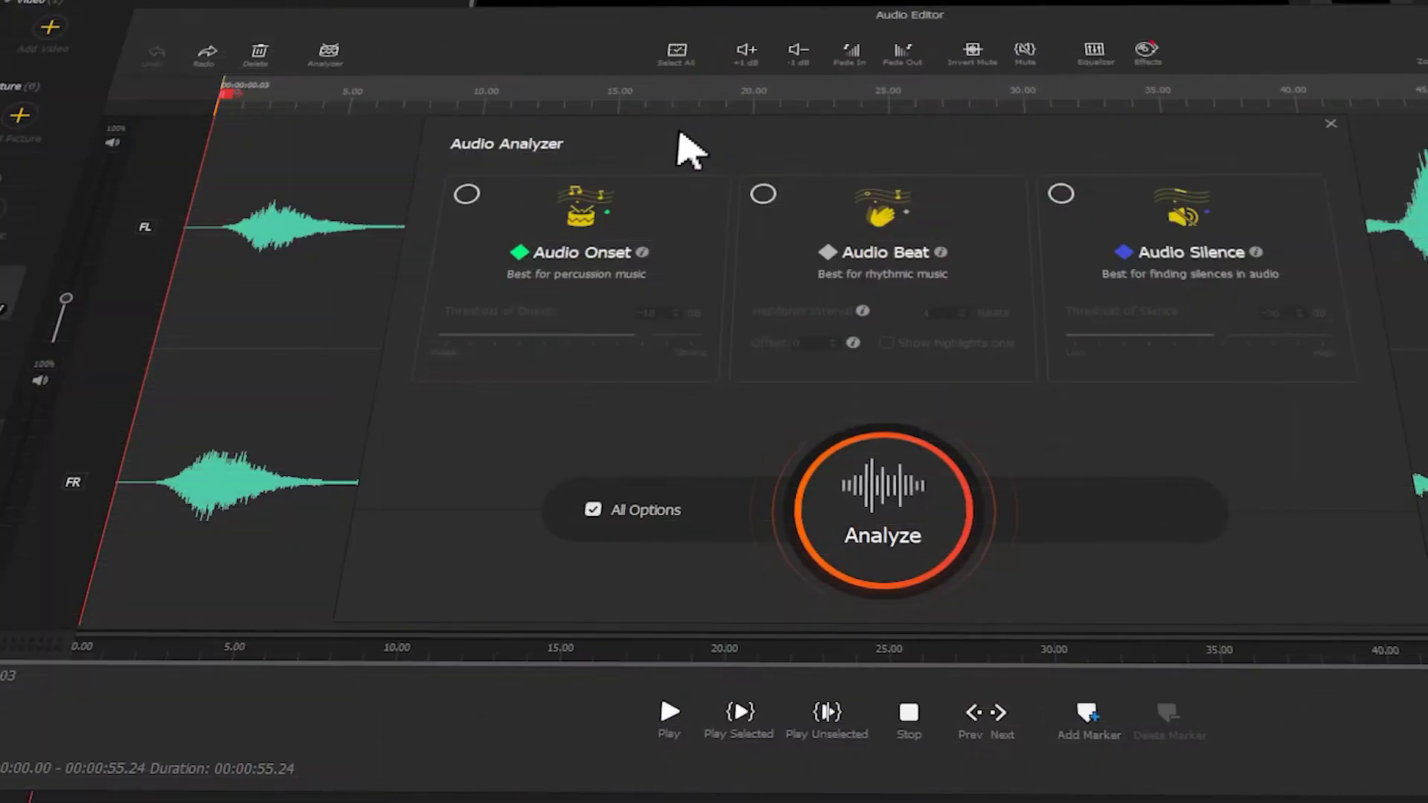
Step: Tick the Audio Onset, Audio Beat and Audio Silence modes in the Audio Analyzer
{"action": "left_click", "coordinate": [432, 194]}
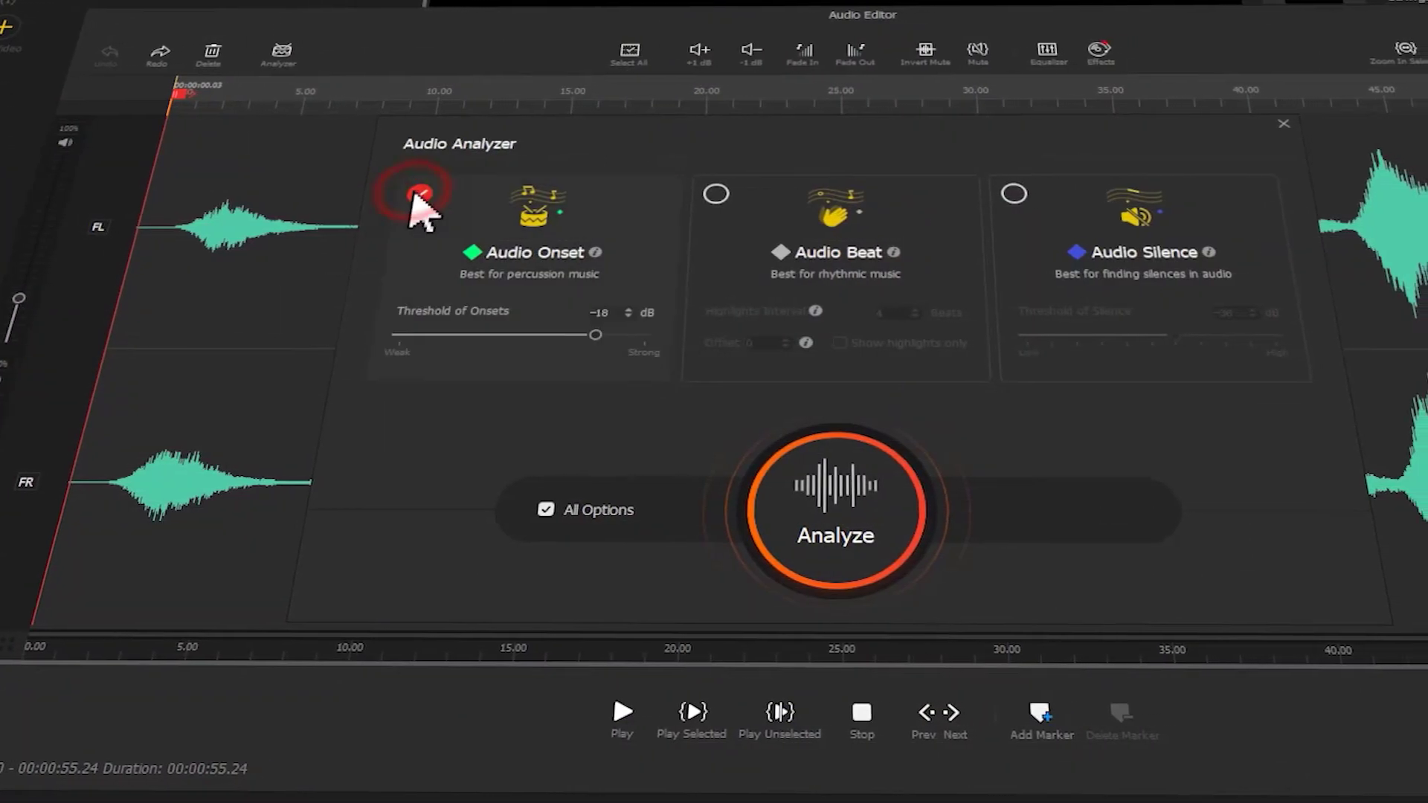
{"action": "left_click", "coordinate": [679, 195]}
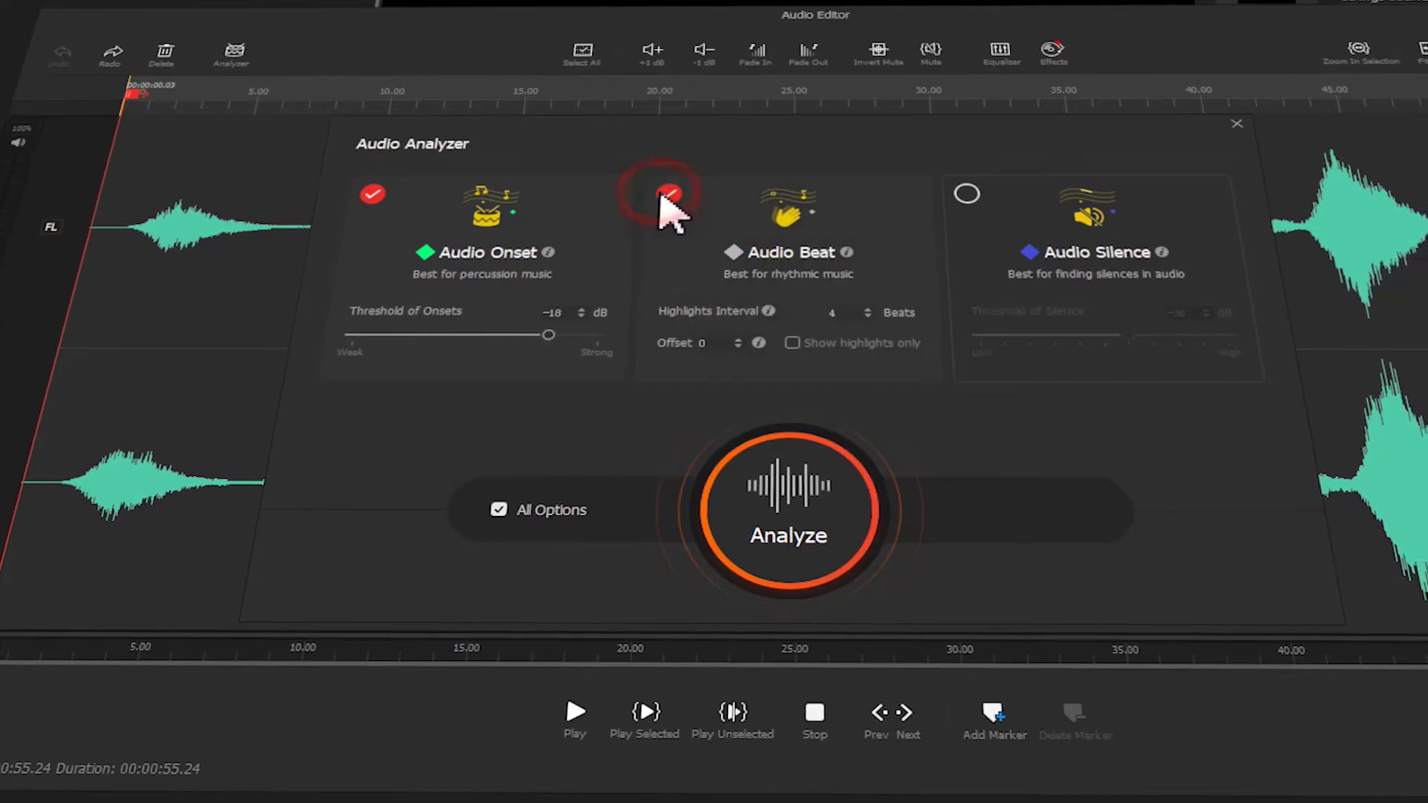
{"action": "left_click", "coordinate": [979, 194]}
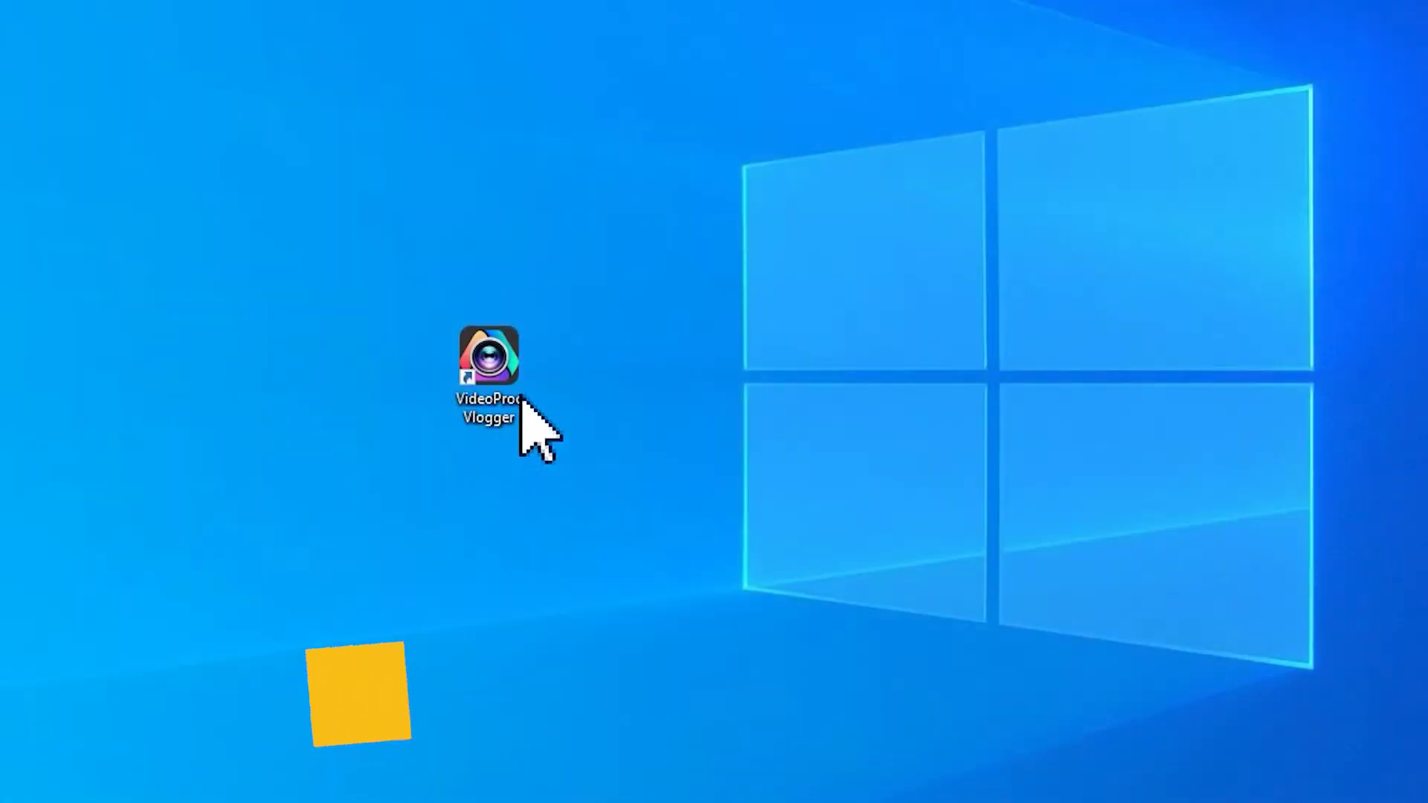
Step: Launch VideoProc Vlogger and create a new project named 'audio analyzer'
{"action": "left_click", "coordinate": [518, 354]}
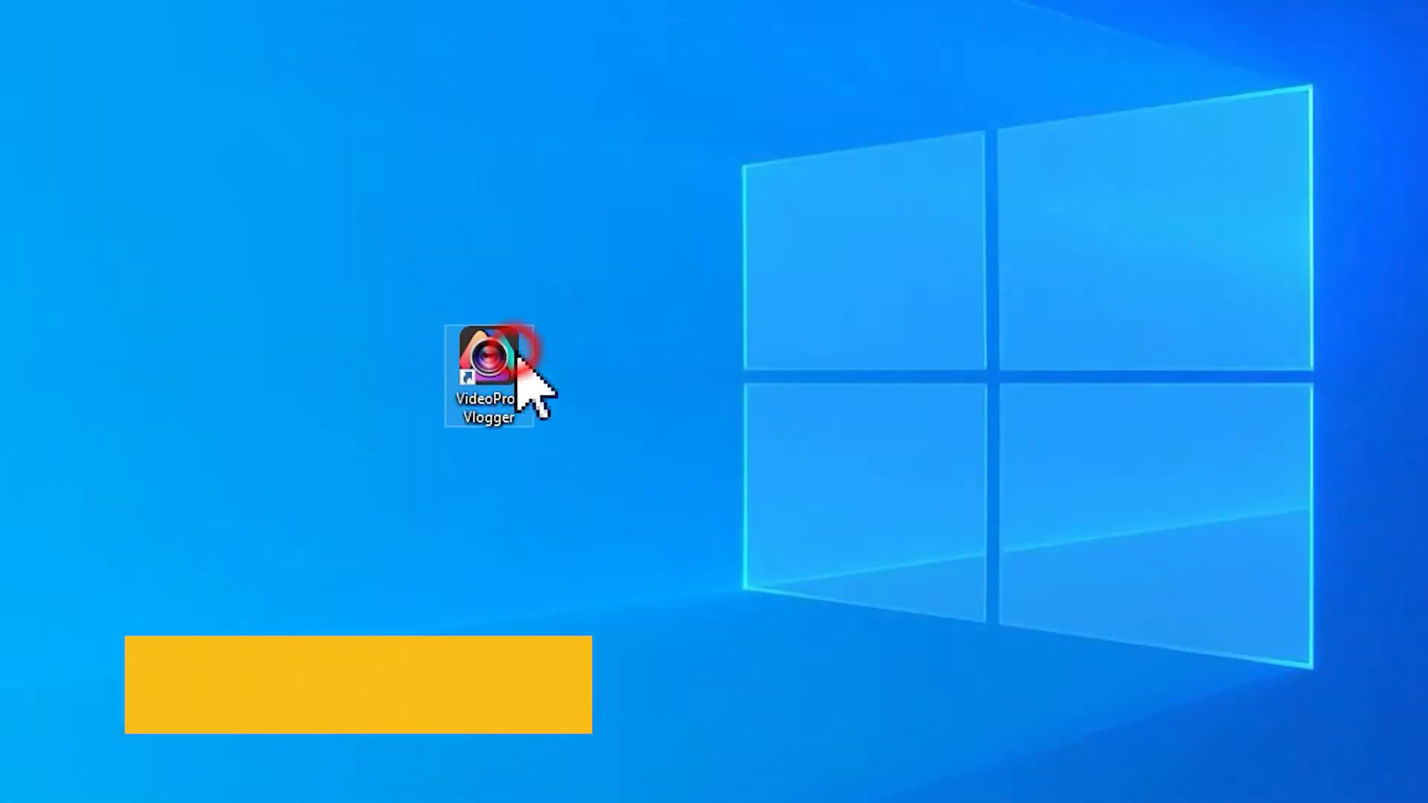
{"action": "left_click", "coordinate": [518, 356]}
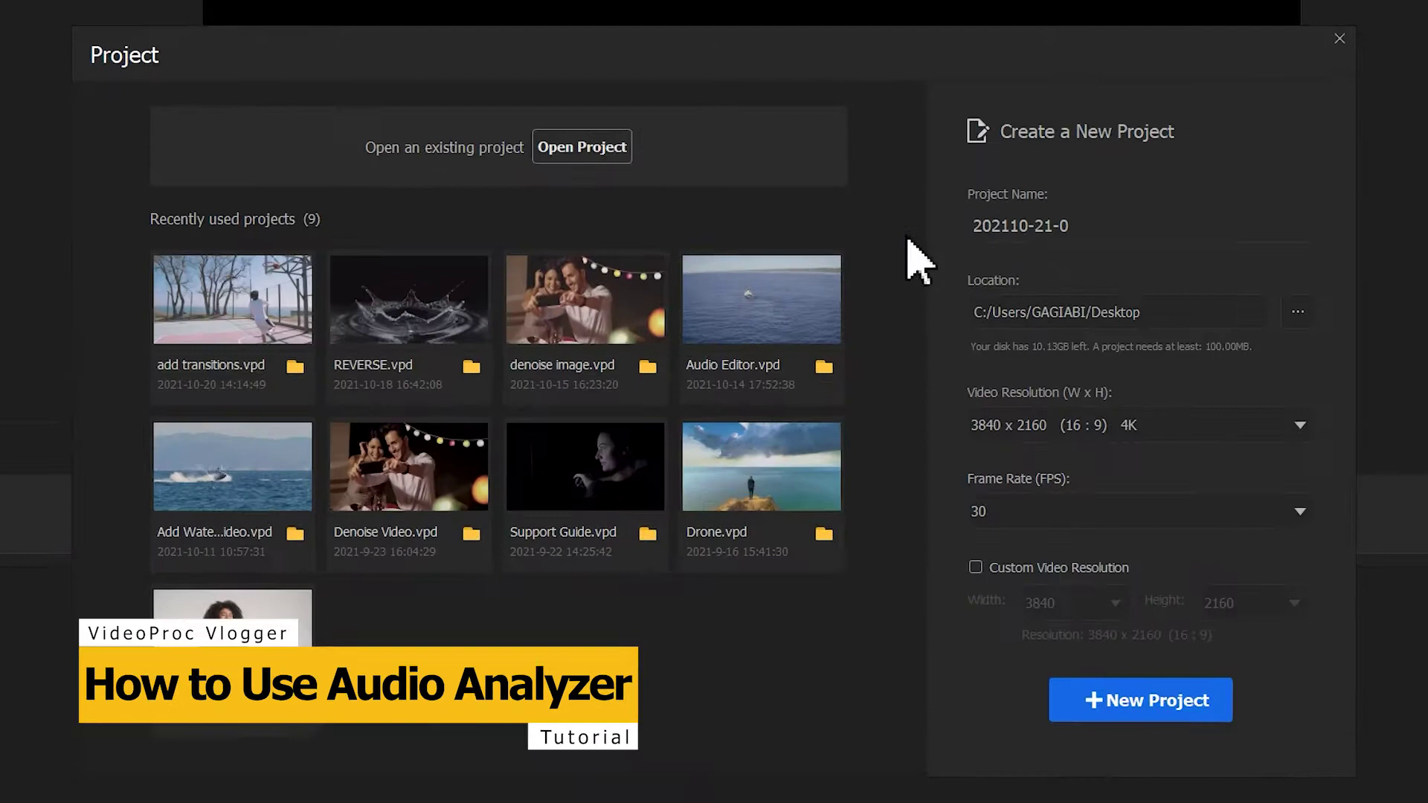
{"action": "left_click", "coordinate": [1056, 228]}
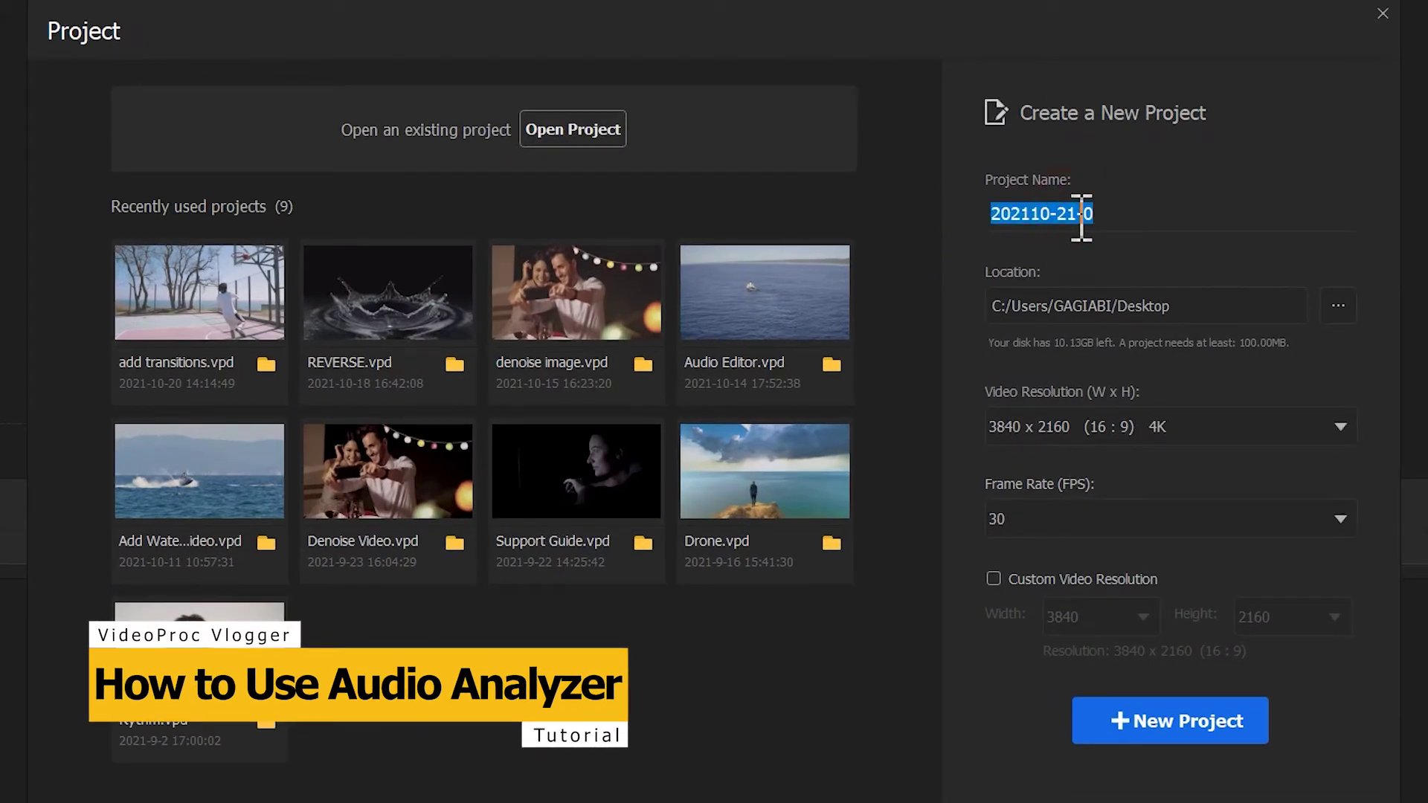
{"action": "type", "text": "audio analyzer"}
{"action": "left_click", "coordinate": [1095, 714]}
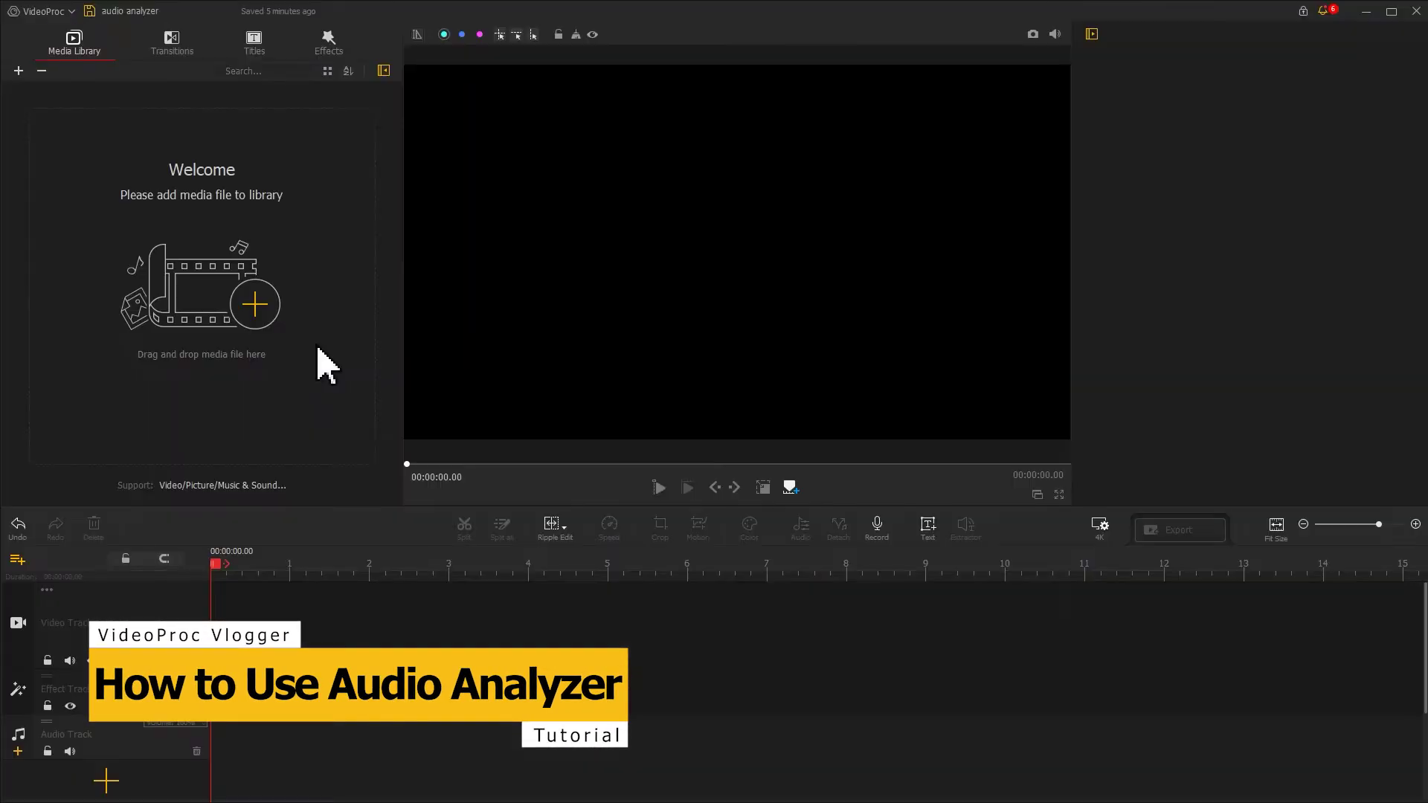
Step: Import the four audio-folder files and put energetic percussion on the audio track
{"action": "left_click", "coordinate": [255, 305]}
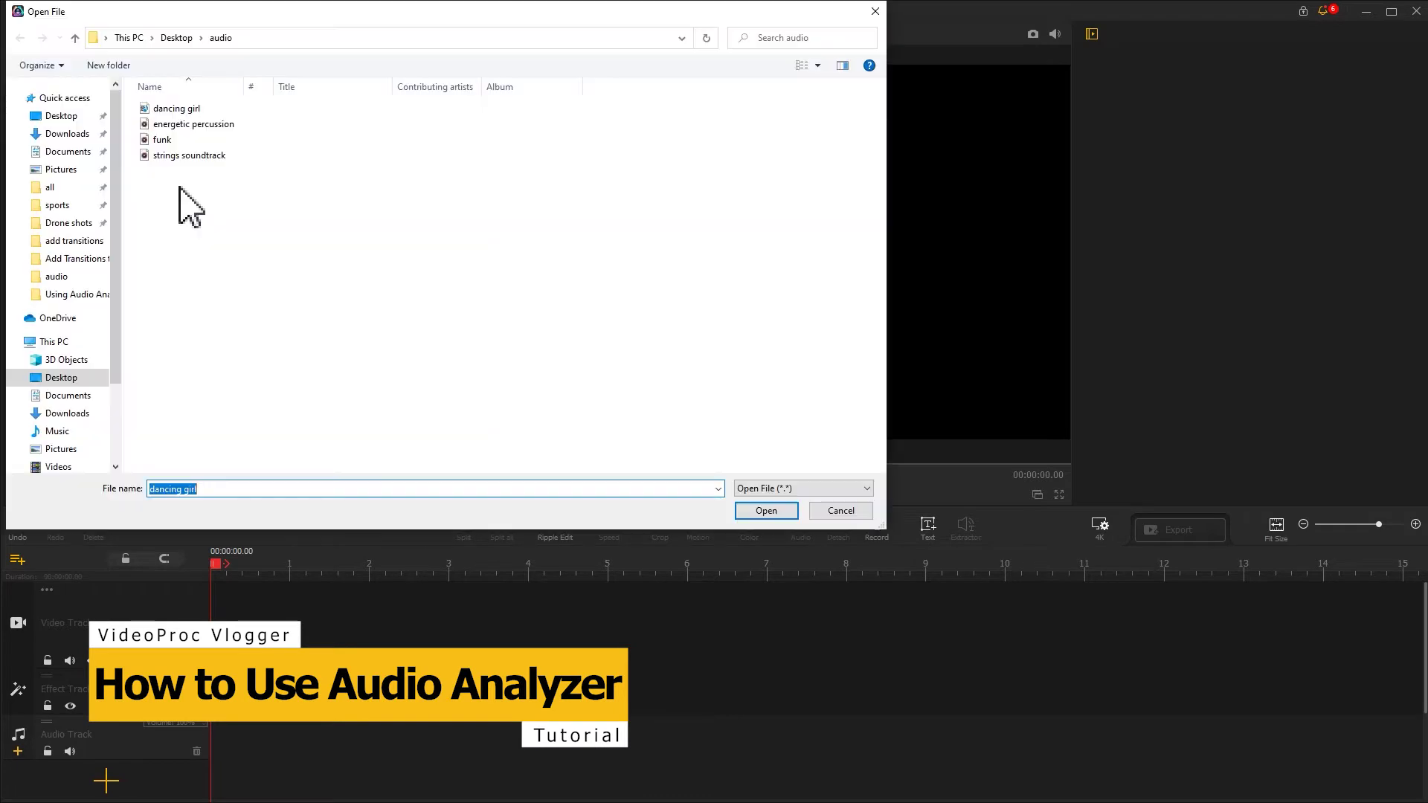
{"action": "left_click_drag", "start_coordinate": [178, 182], "coordinate": [210, 125]}
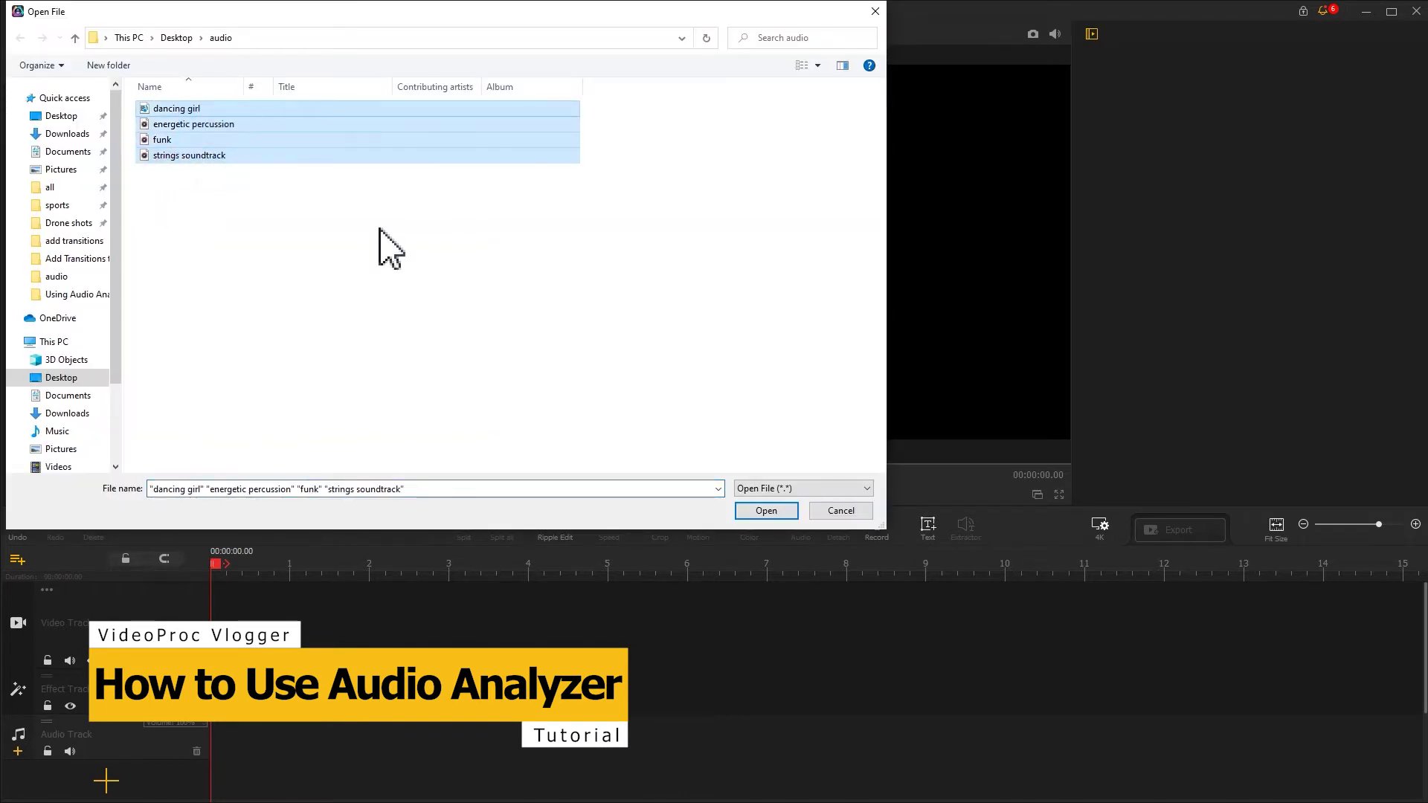
{"action": "left_click", "coordinate": [765, 510]}
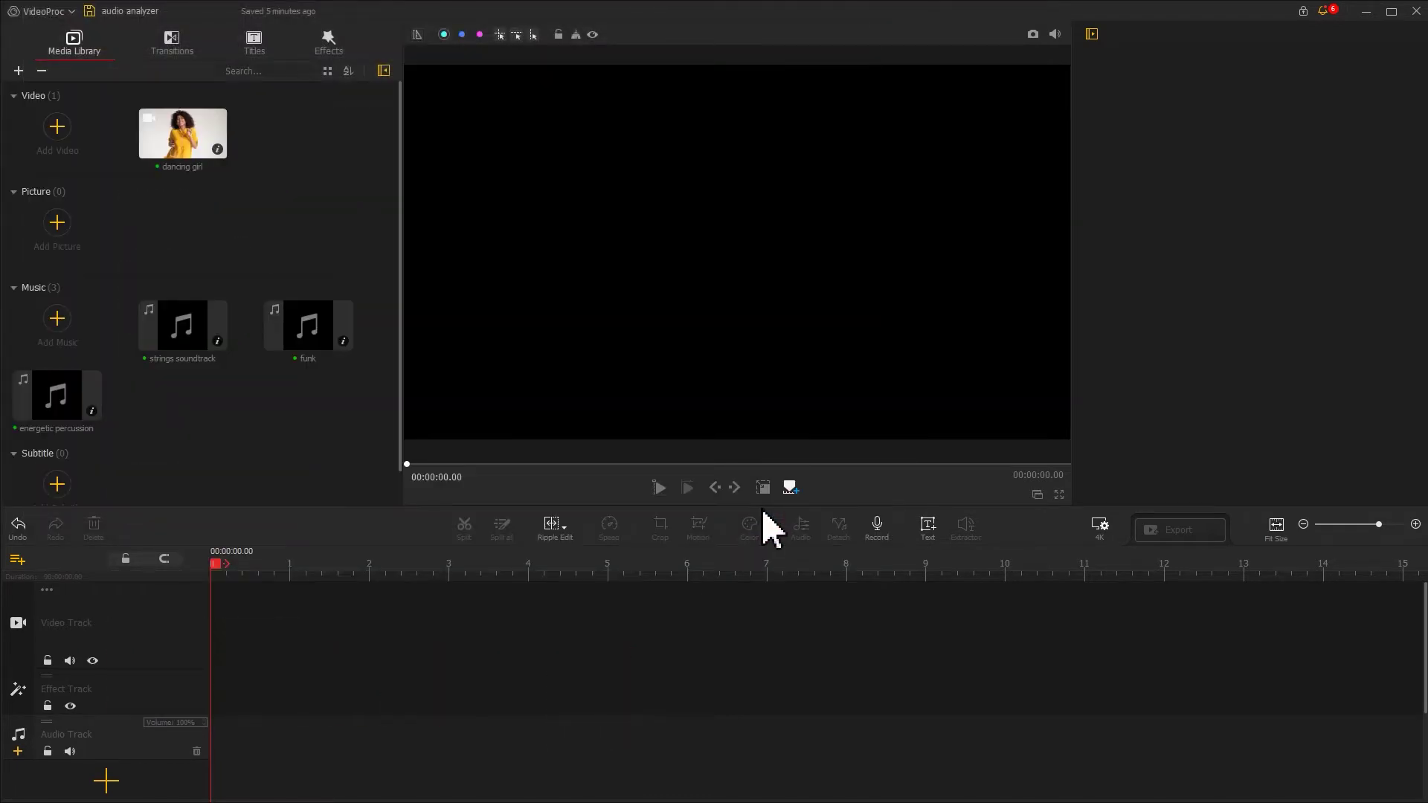
{"action": "left_click_drag", "start_coordinate": [30, 402], "coordinate": [223, 740]}
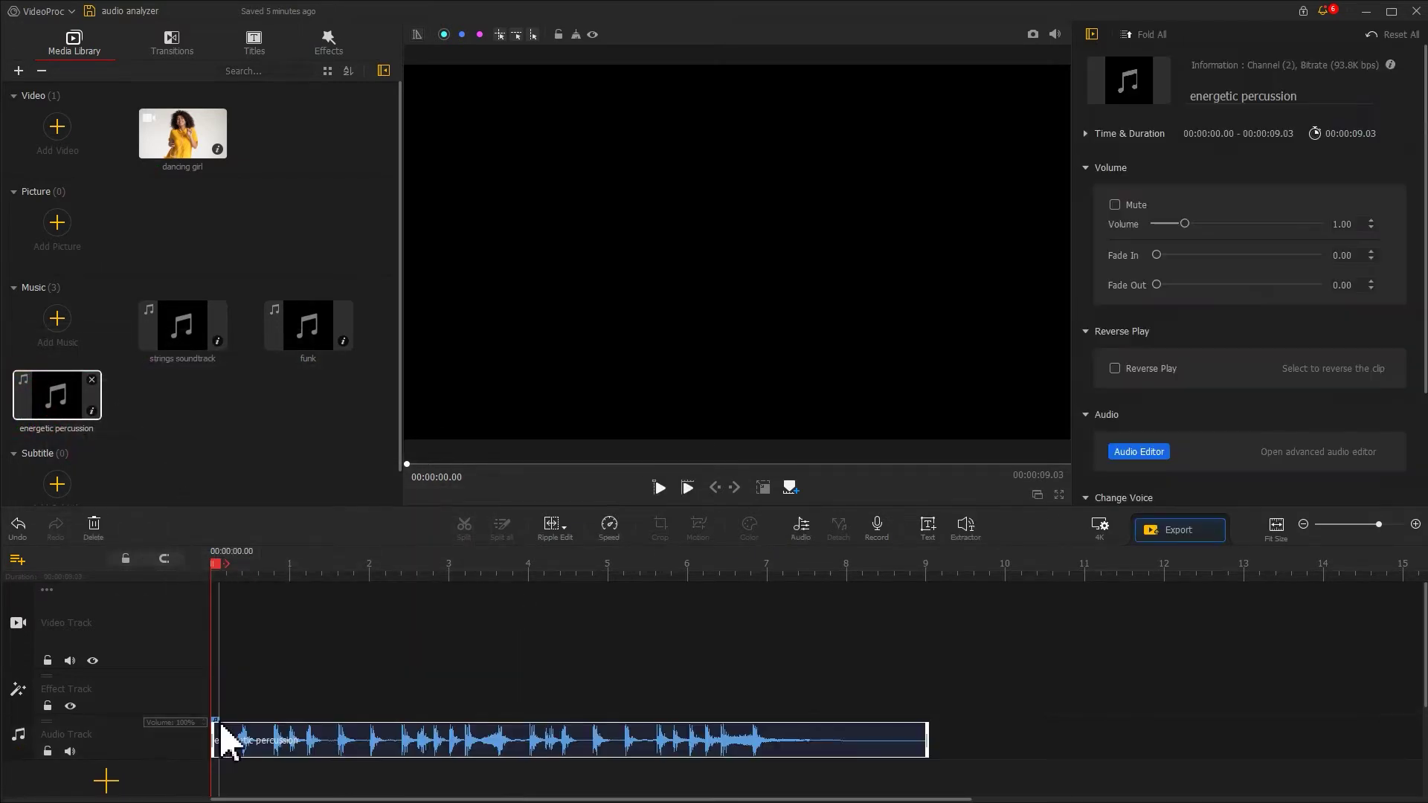
{"action": "left_click", "coordinate": [356, 752]}
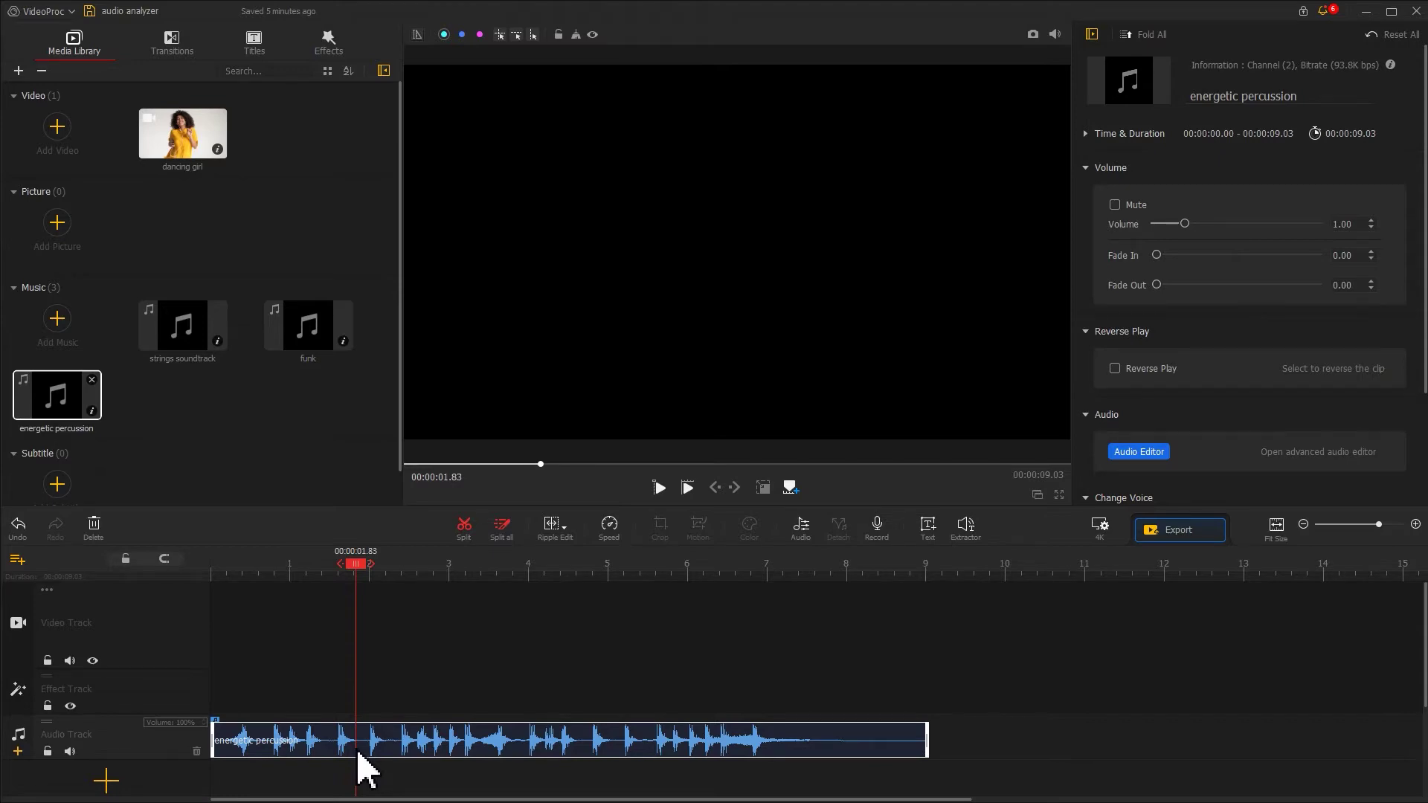
Step: Play and pause the energetic percussion clip, 00:00:08.99 long, in the Audio Editor
{"action": "left_click", "coordinate": [801, 528]}
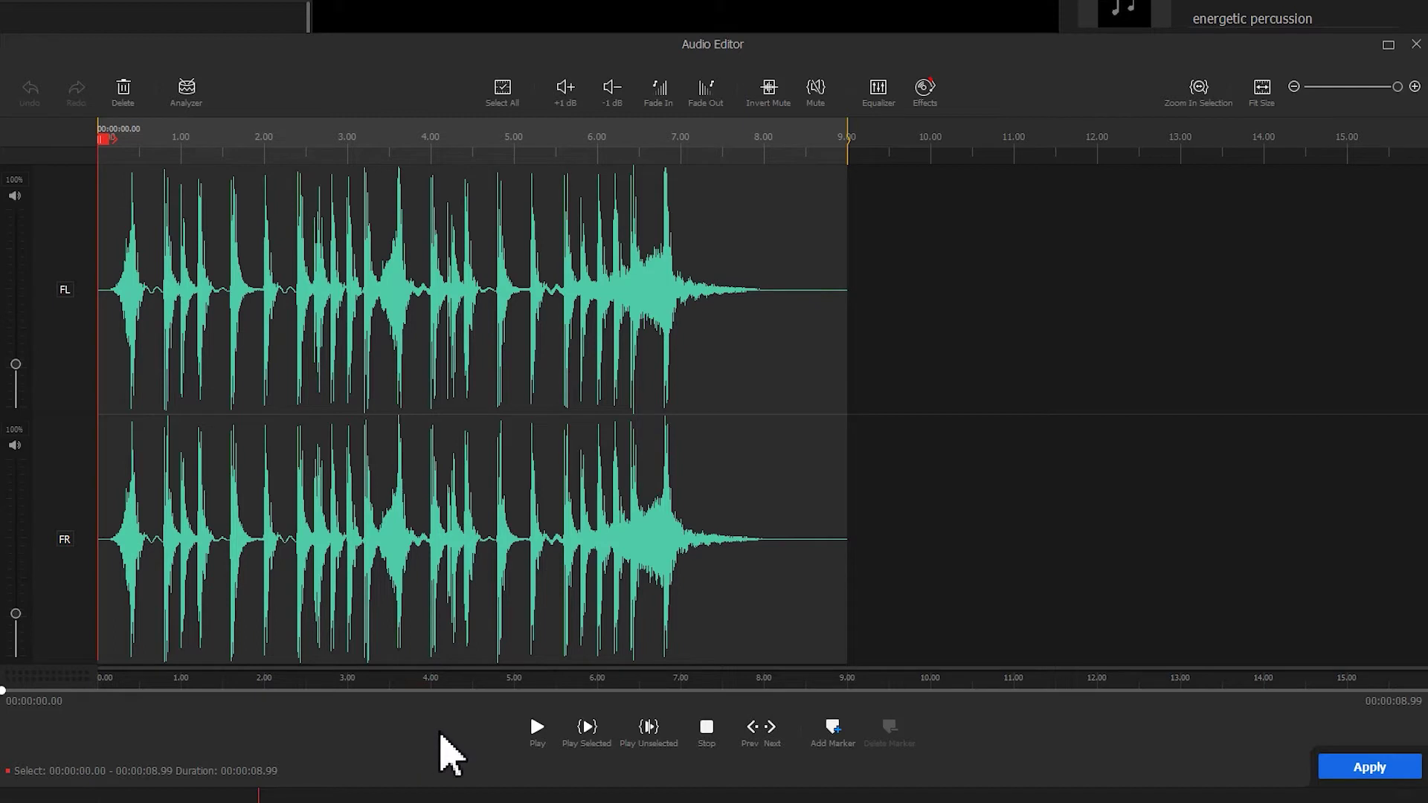
{"action": "left_click", "coordinate": [537, 728]}
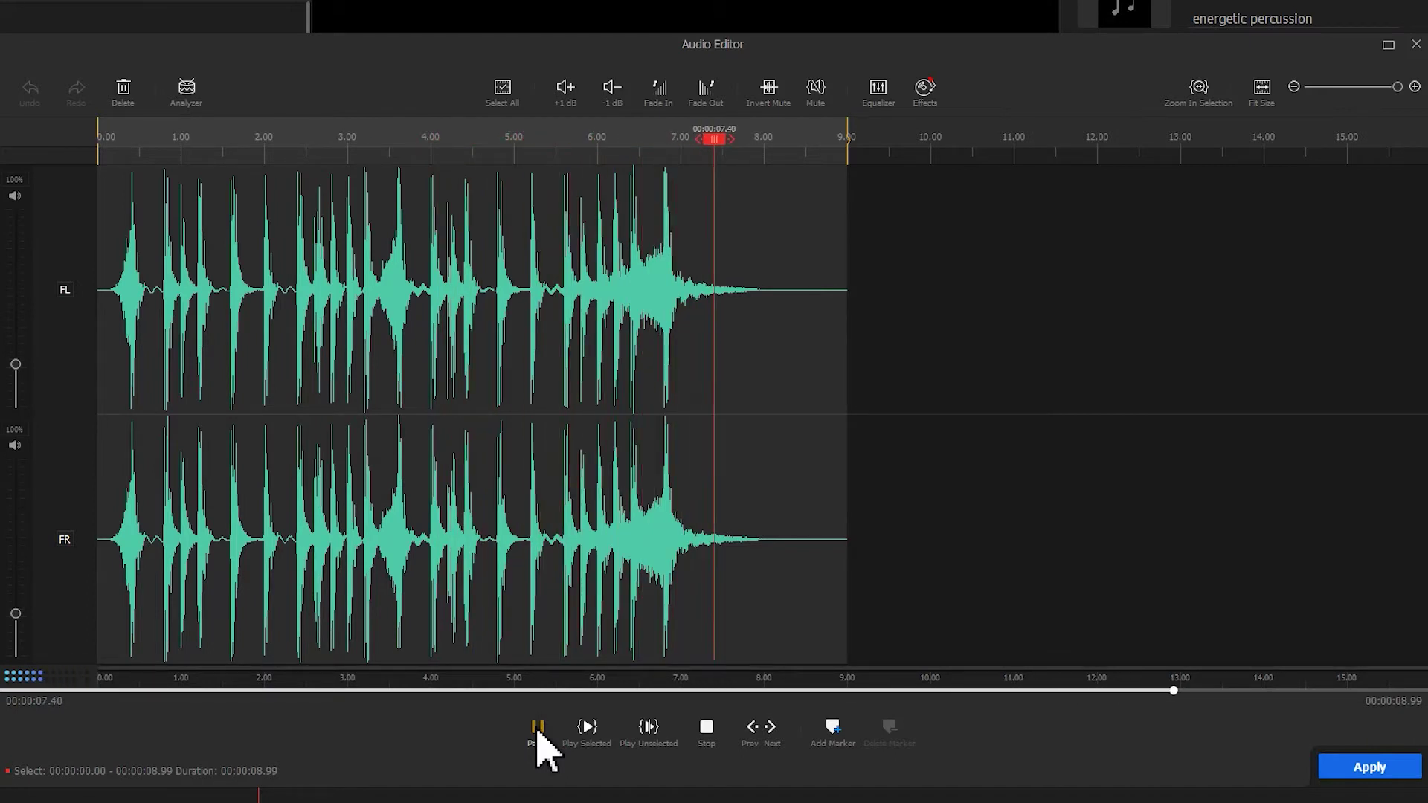
{"action": "left_click", "coordinate": [537, 732]}
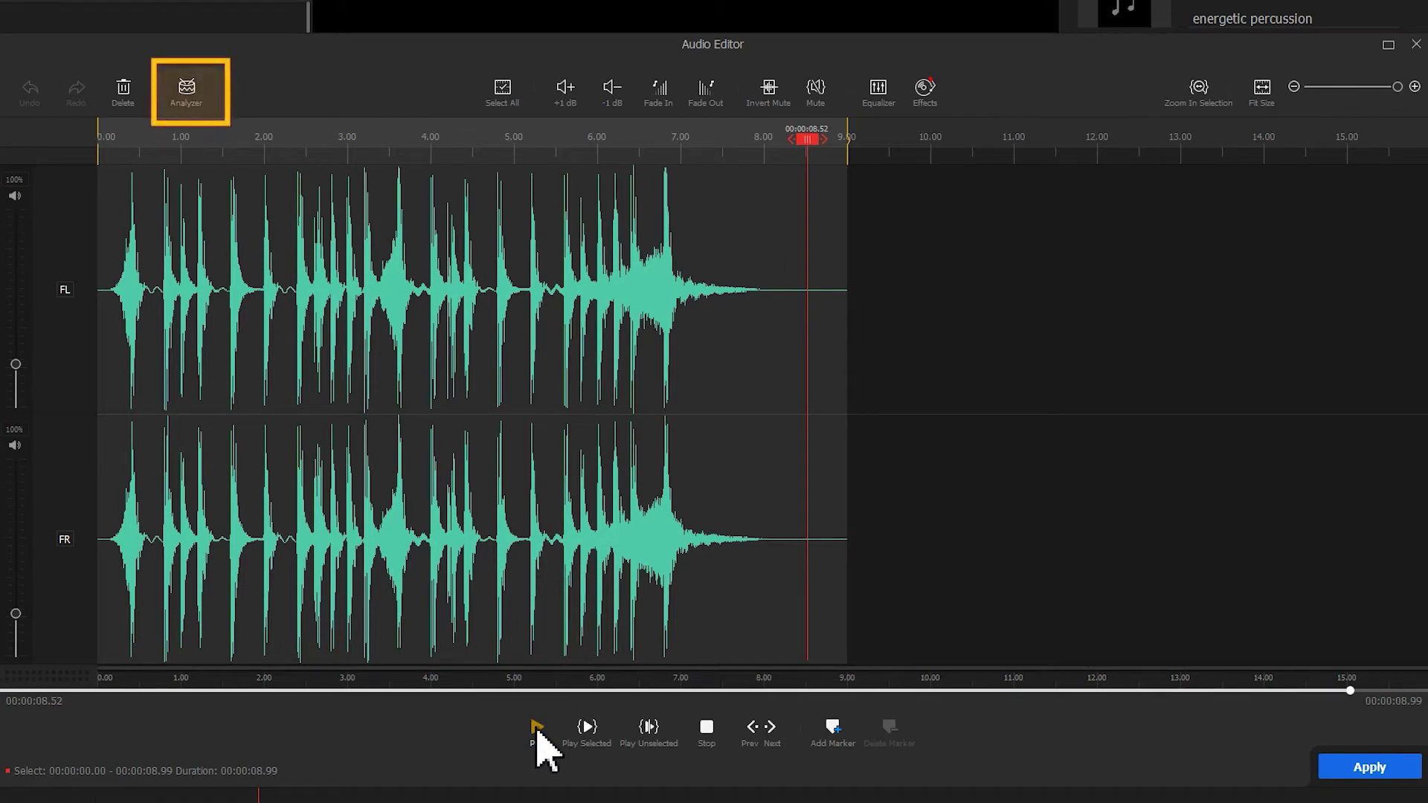
Step: Analyze energetic percussion for onsets with the onset threshold lowered toward weak, adding green markers
{"action": "left_click", "coordinate": [186, 93]}
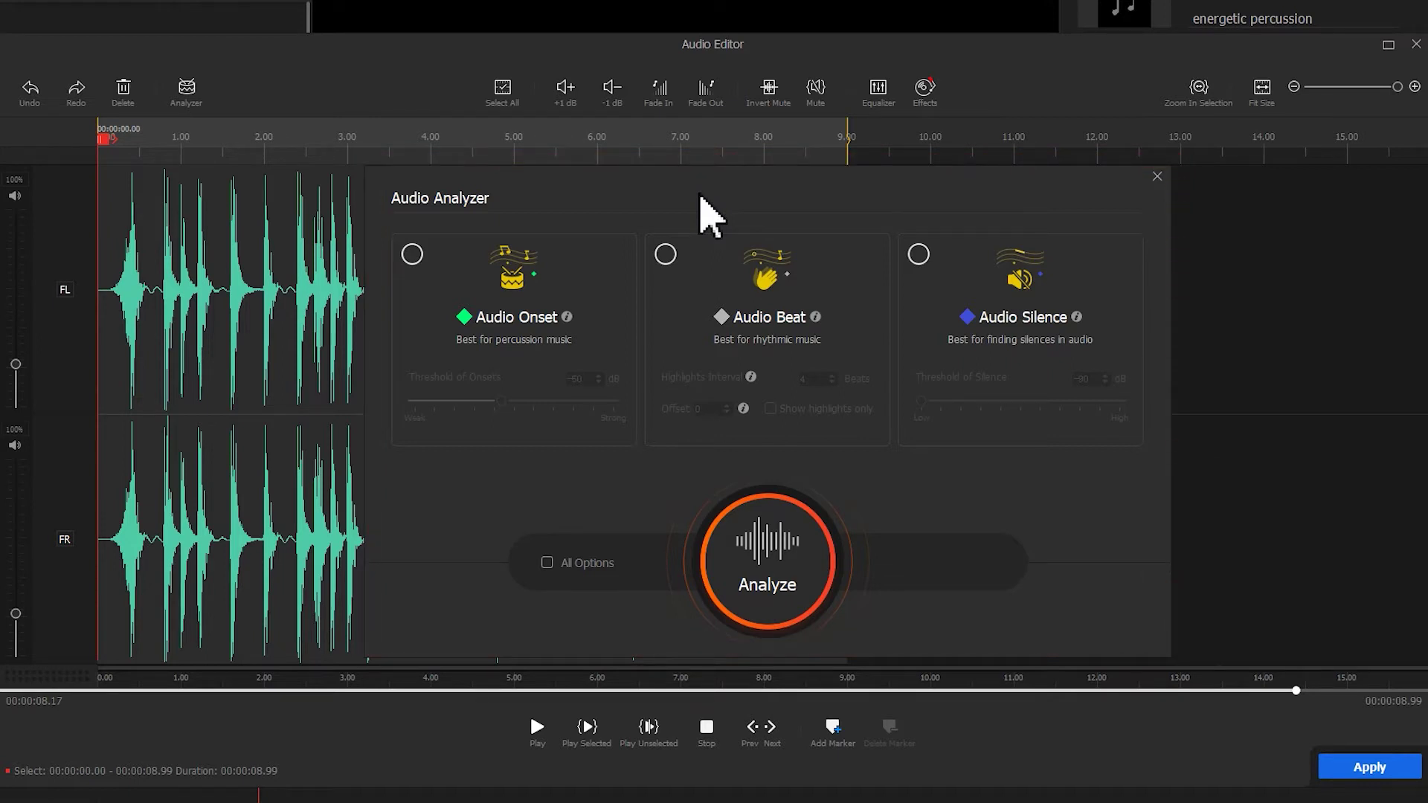
{"action": "left_click", "coordinate": [414, 254]}
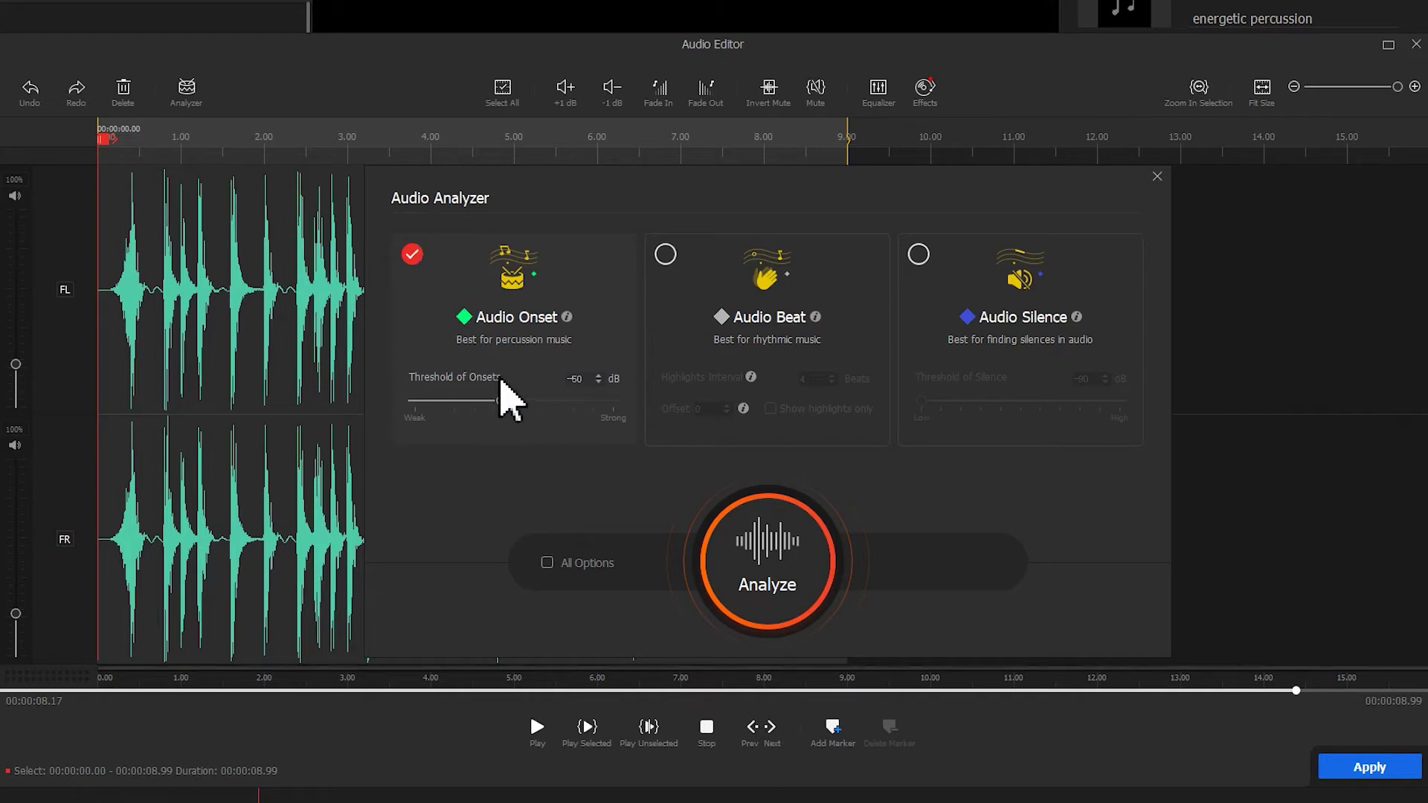
{"action": "left_click_drag", "start_coordinate": [509, 408], "coordinate": [540, 415]}
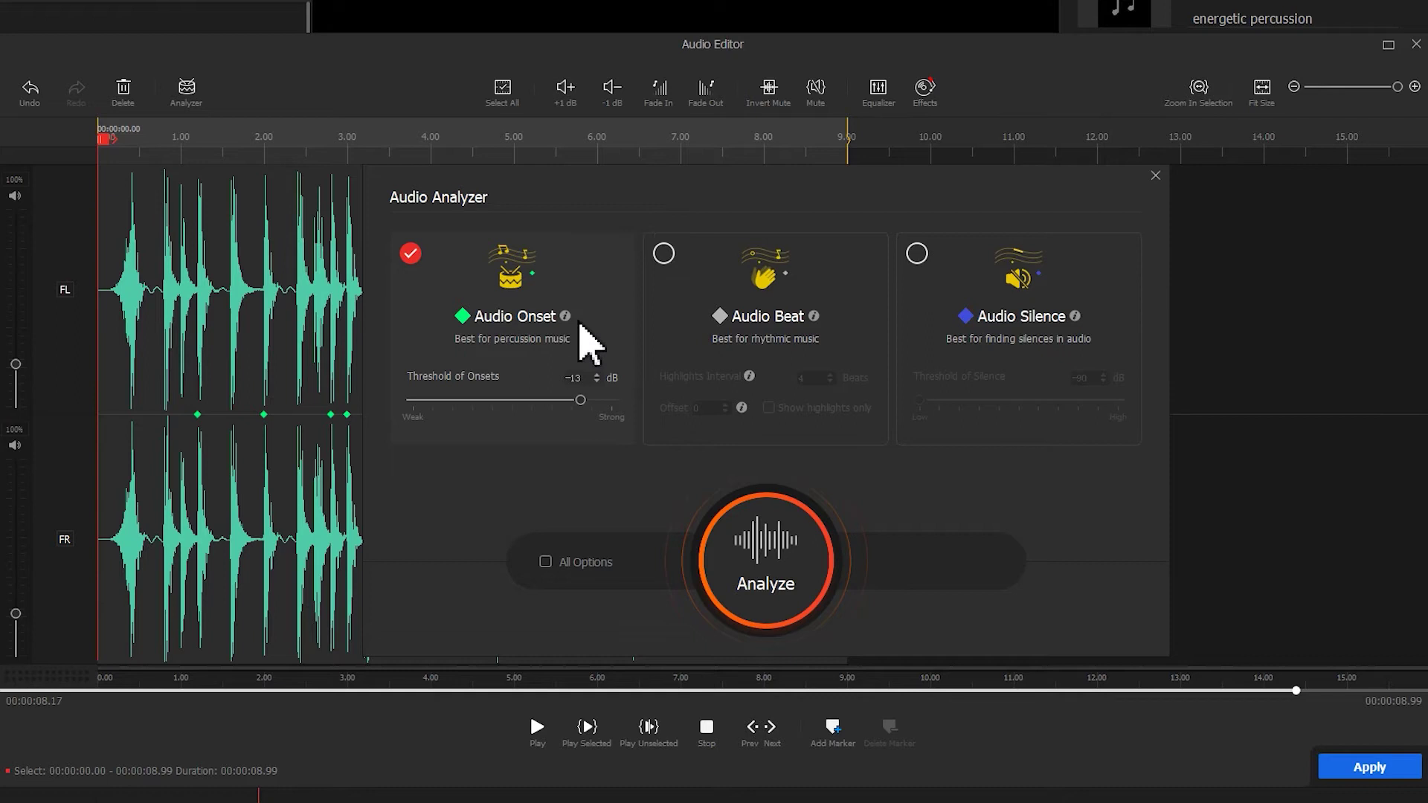
{"action": "left_click_drag", "start_coordinate": [580, 403], "coordinate": [438, 414]}
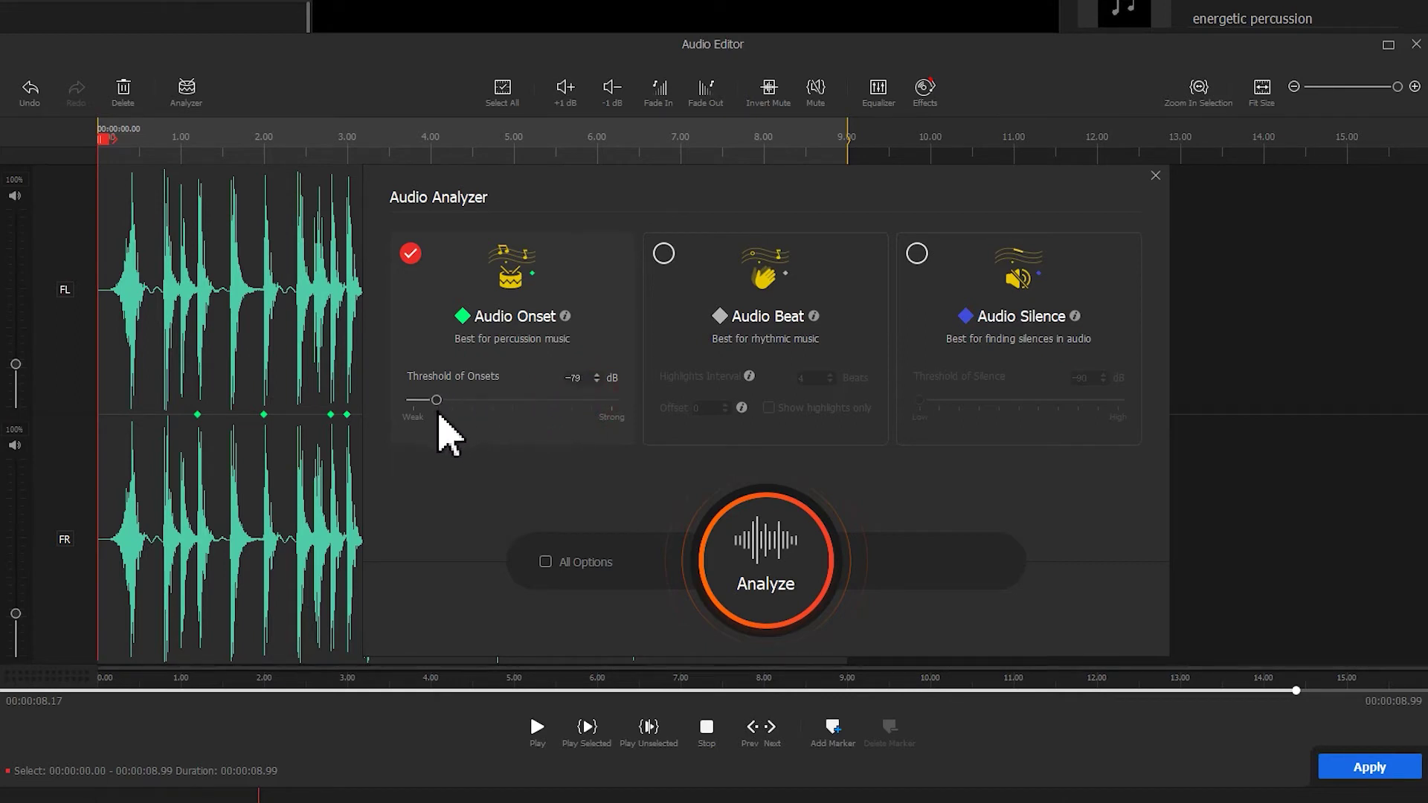
{"action": "left_click", "coordinate": [762, 557]}
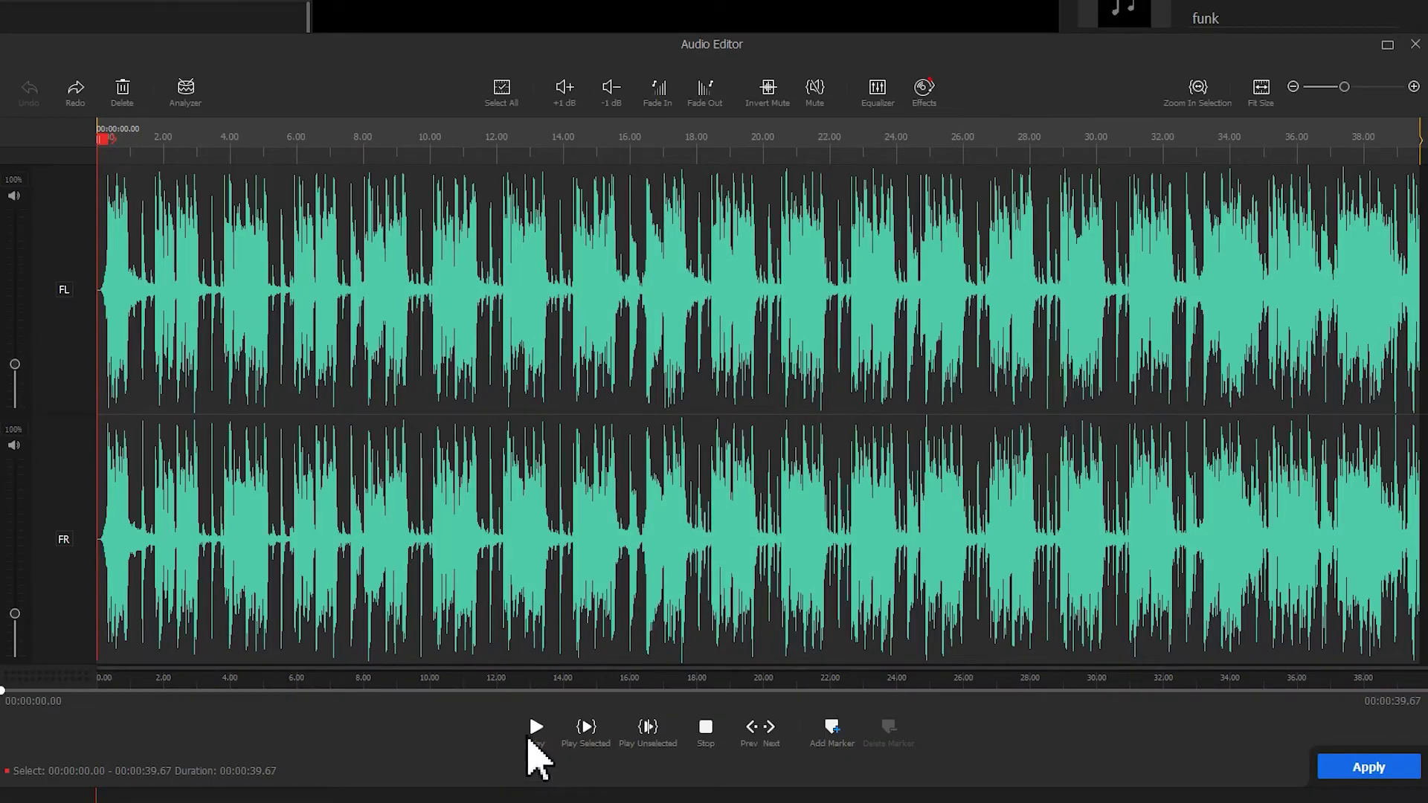
Step: Preview the funk clip, then set Audio Beat with Highlights Interval 3 and Offset 3
{"action": "left_click", "coordinate": [535, 734]}
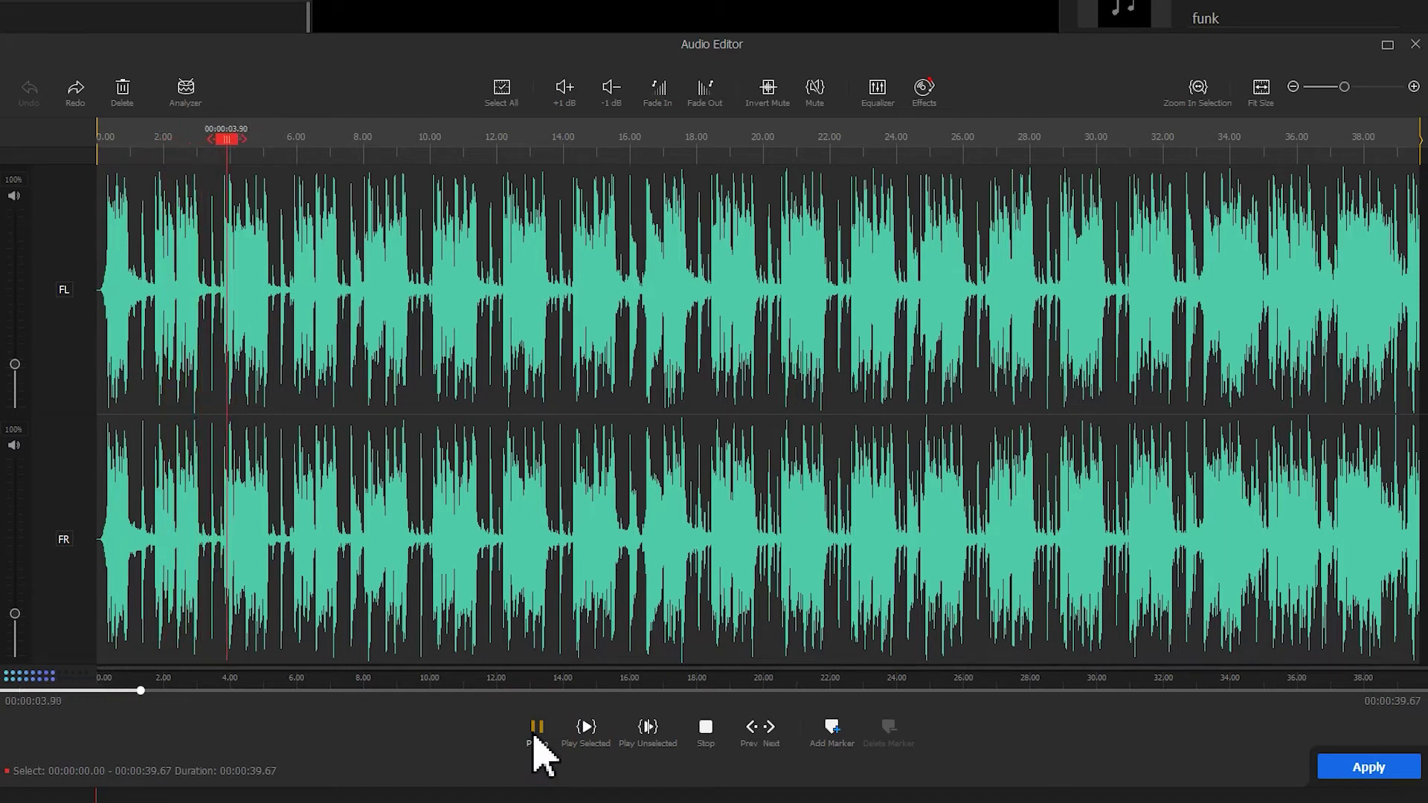
{"action": "left_click", "coordinate": [536, 753]}
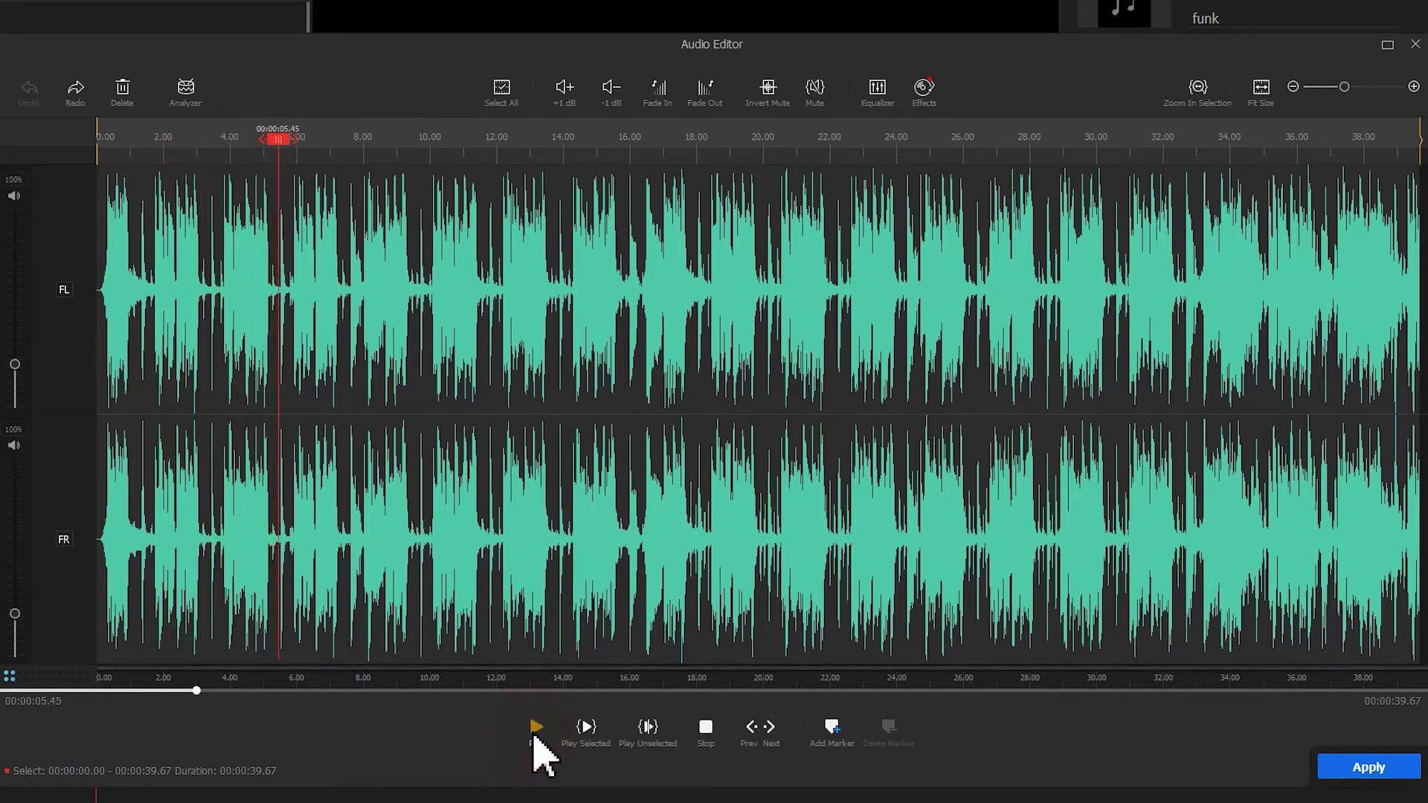
{"action": "left_click", "coordinate": [185, 89]}
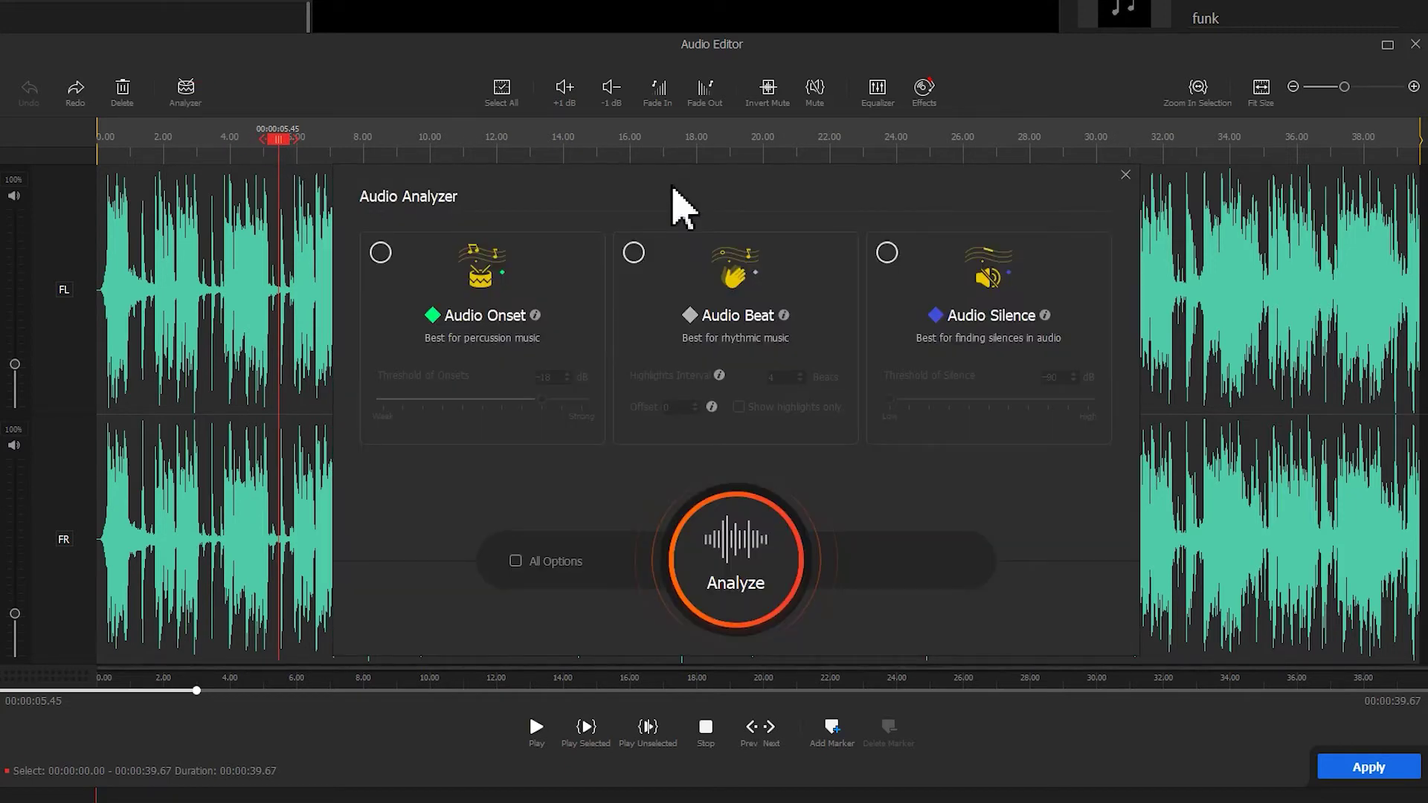
{"action": "left_click", "coordinate": [634, 253]}
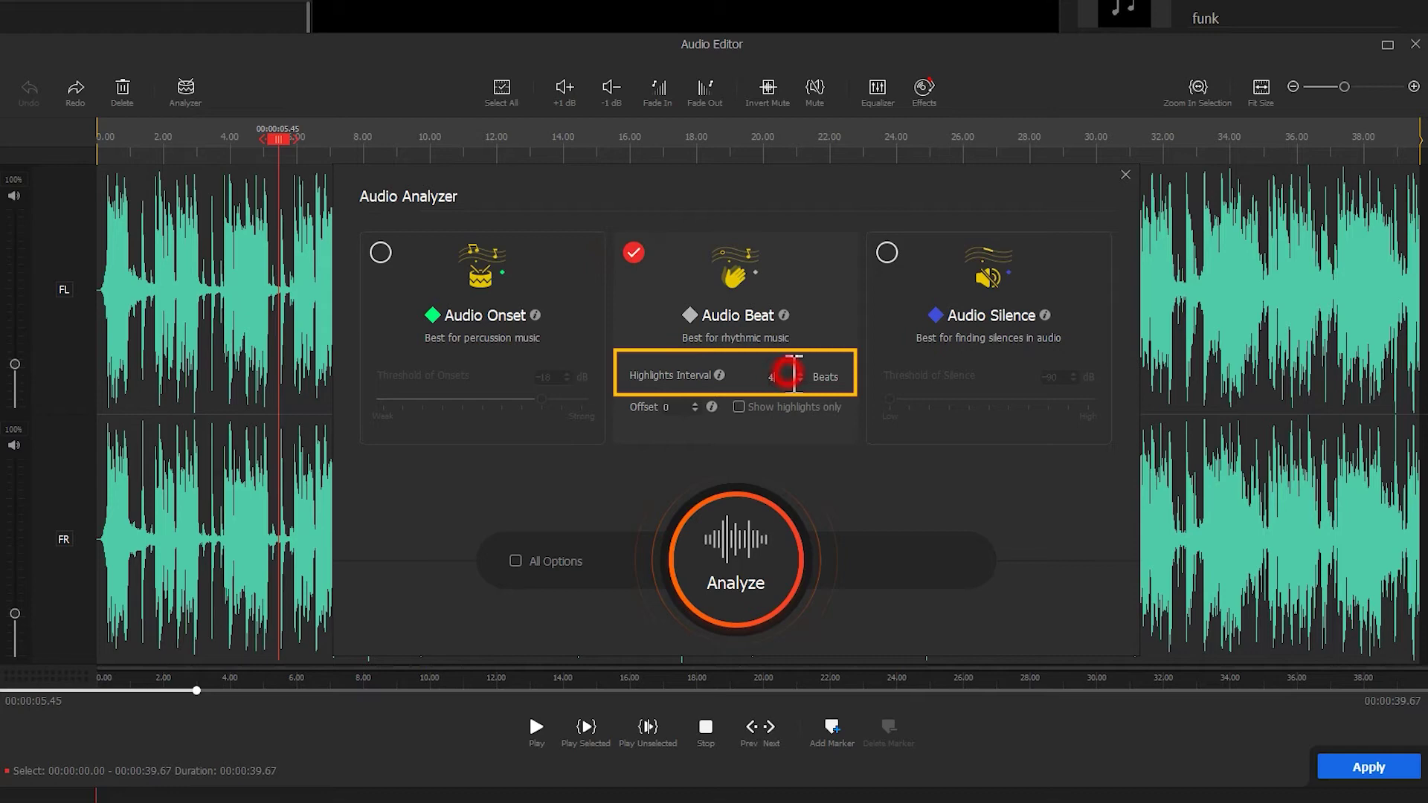
{"action": "double_click", "coordinate": [762, 376]}
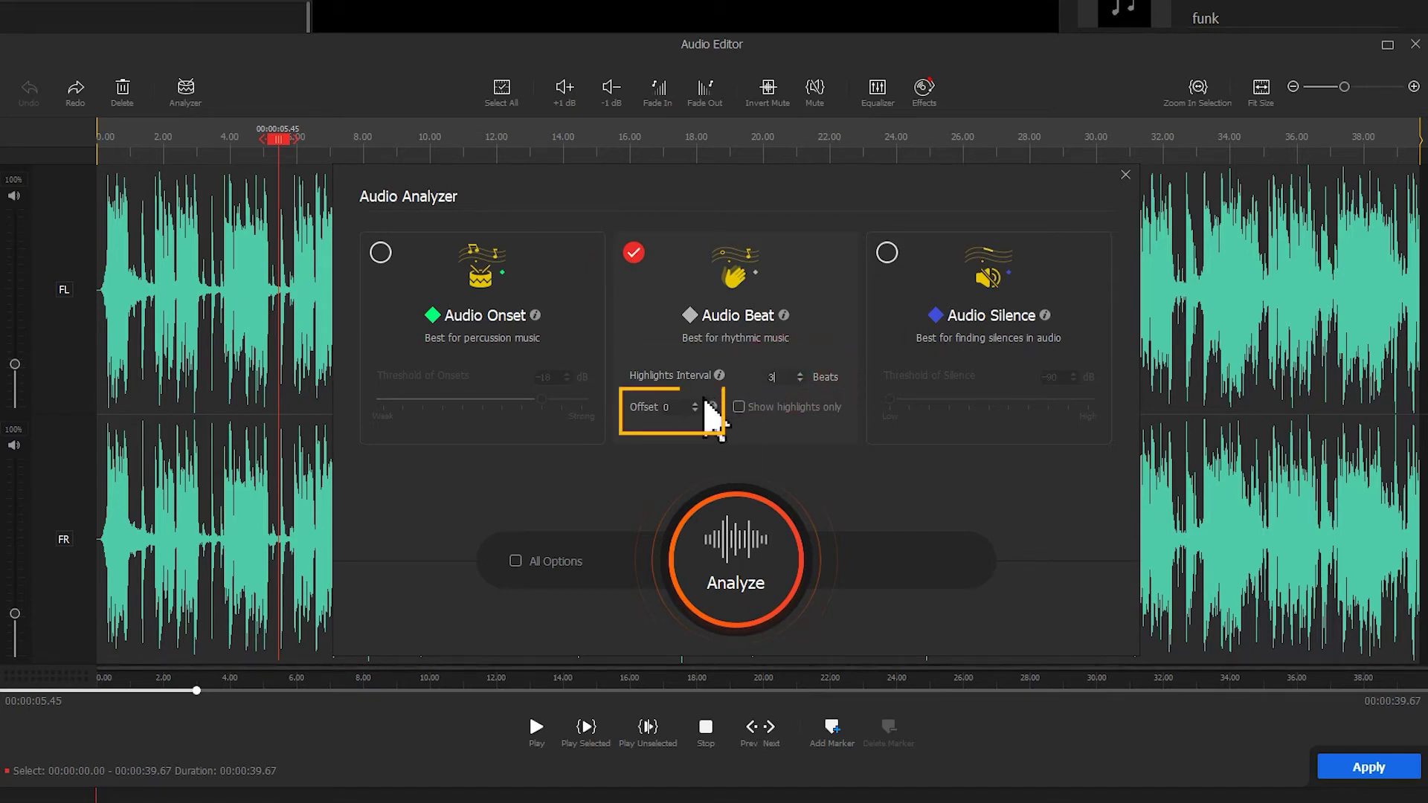
{"action": "left_click", "coordinate": [695, 403]}
{"action": "left_click", "coordinate": [694, 403]}
{"action": "left_click", "coordinate": [695, 404]}
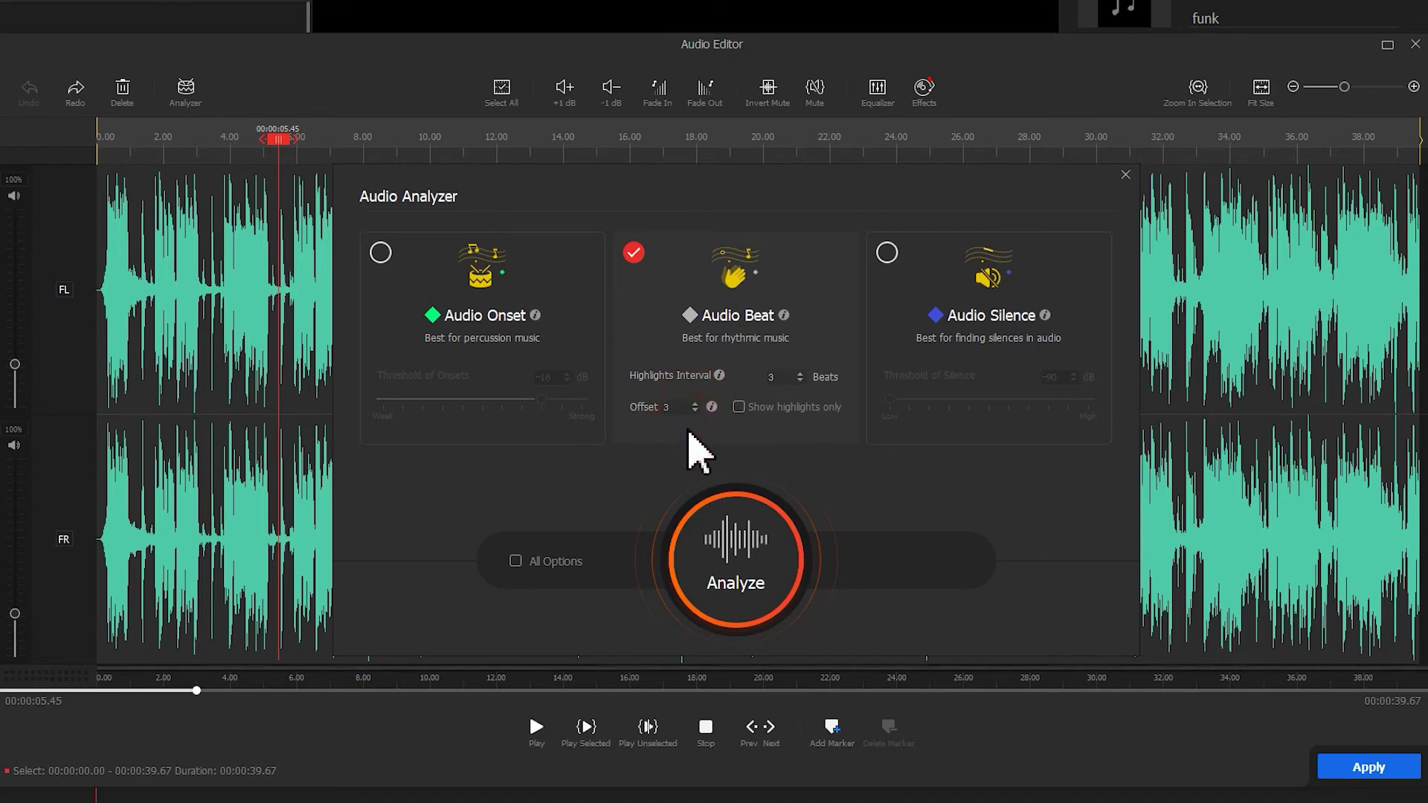
Step: Analyze the beats, then rerun with Show highlights only enabled
{"action": "left_click", "coordinate": [740, 534]}
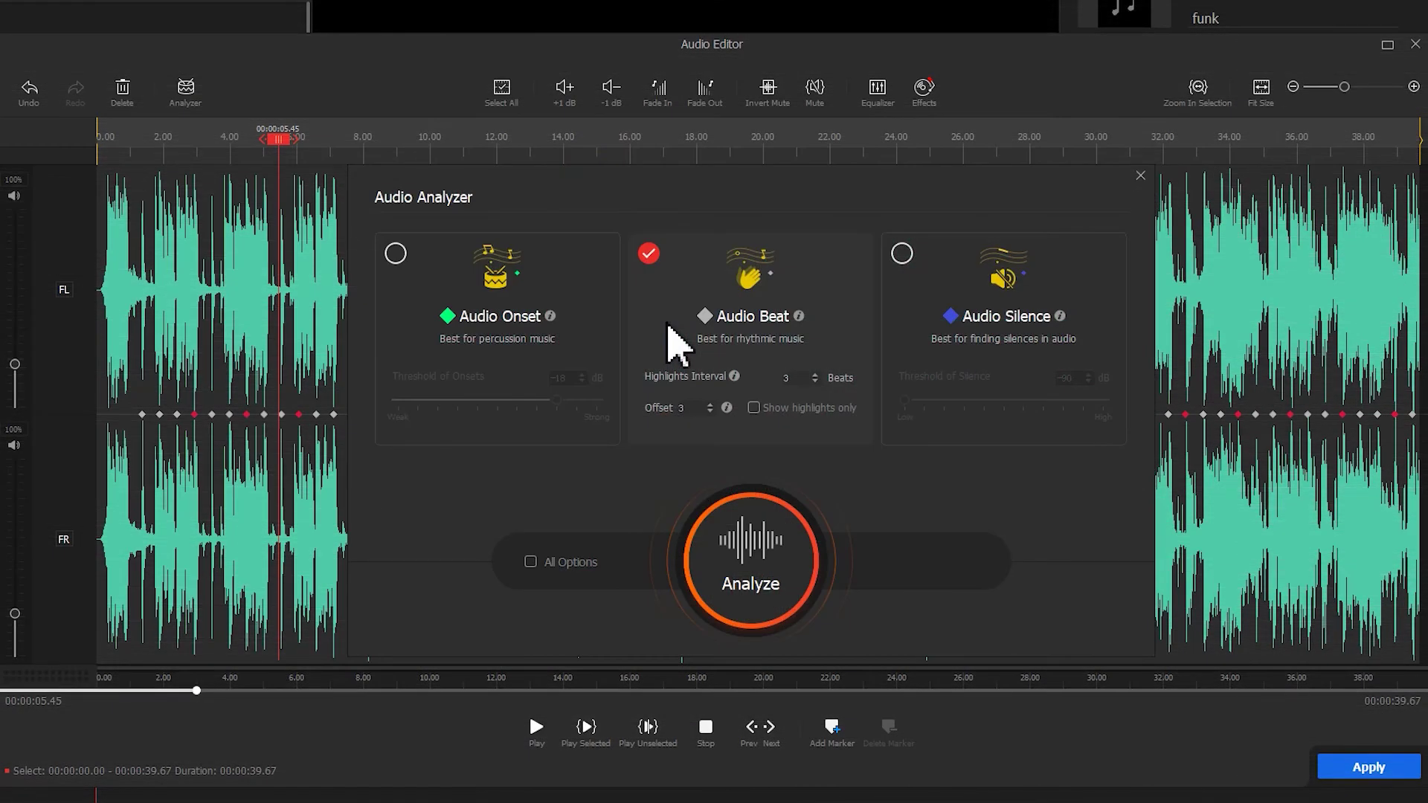
{"action": "left_click", "coordinate": [754, 407]}
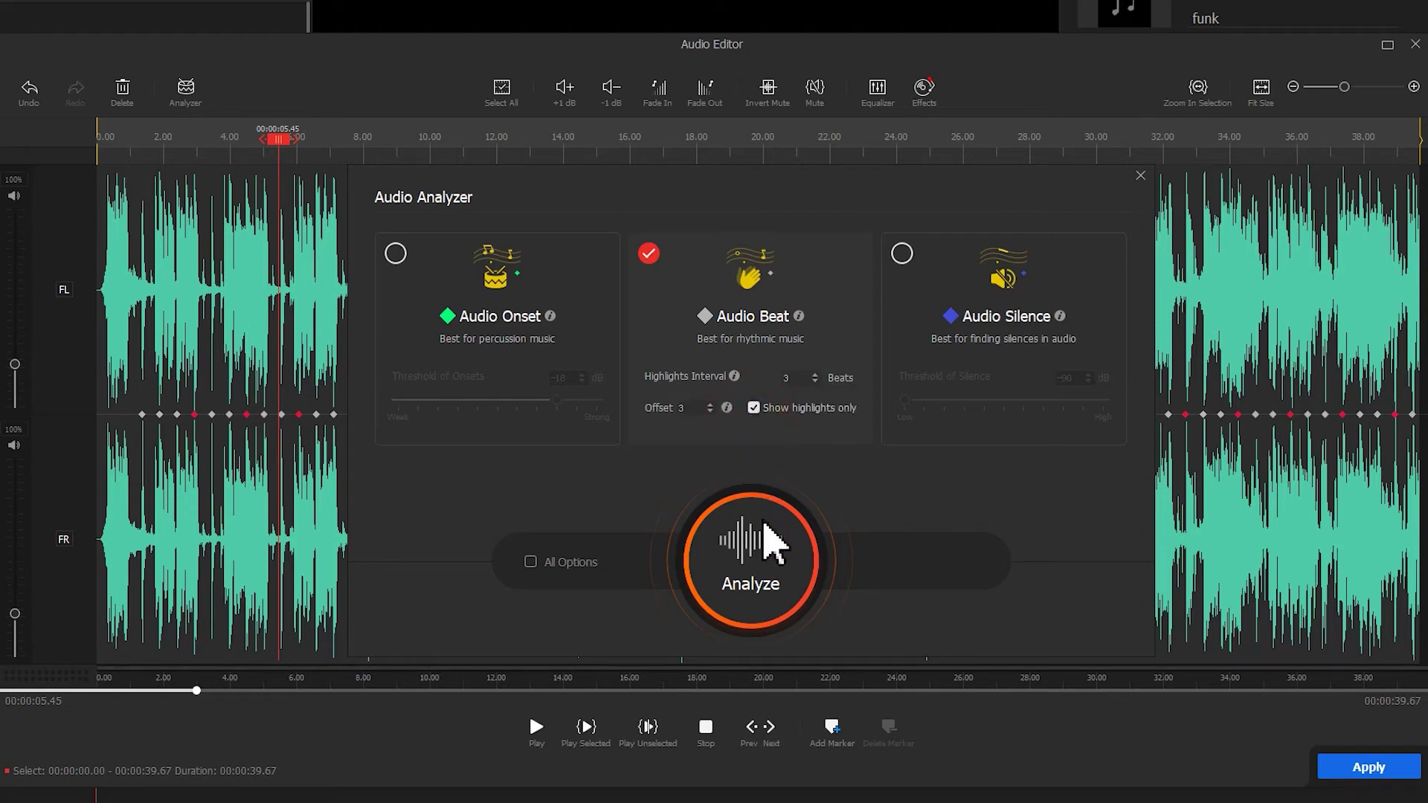
{"action": "left_click", "coordinate": [772, 539]}
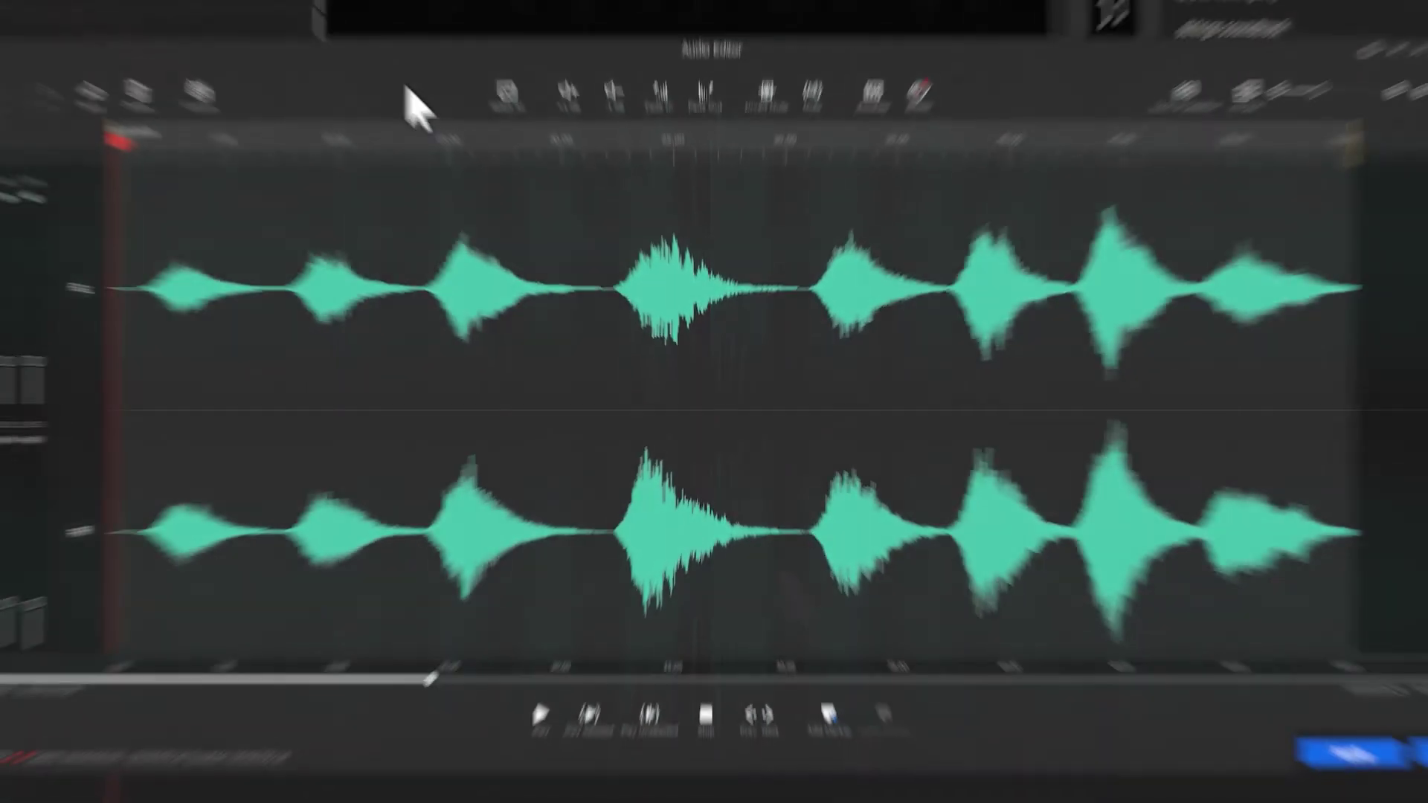
Step: Run Audio Silence analysis on the strings soundtrack with the silence threshold at -36 dB
{"action": "left_click", "coordinate": [195, 90]}
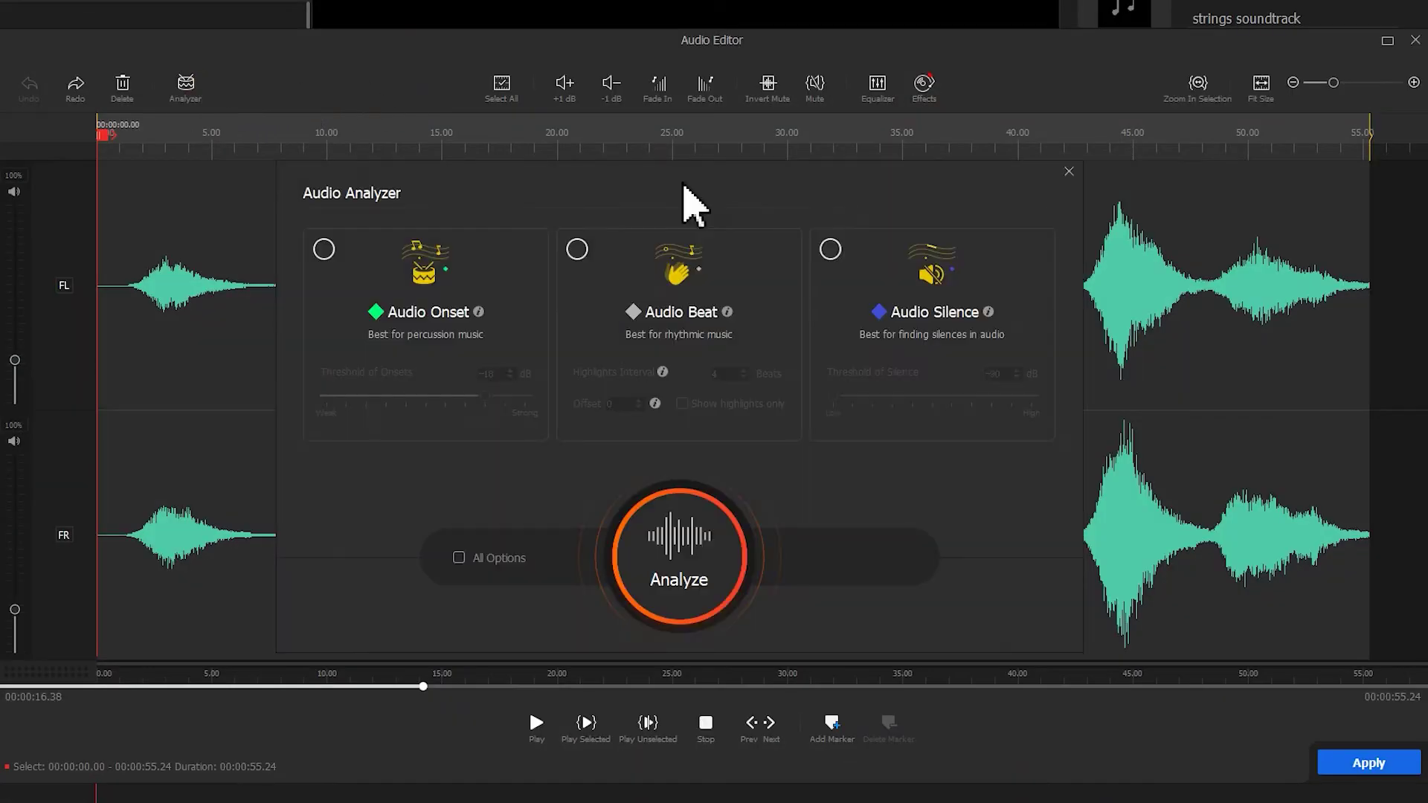
{"action": "left_click", "coordinate": [831, 250]}
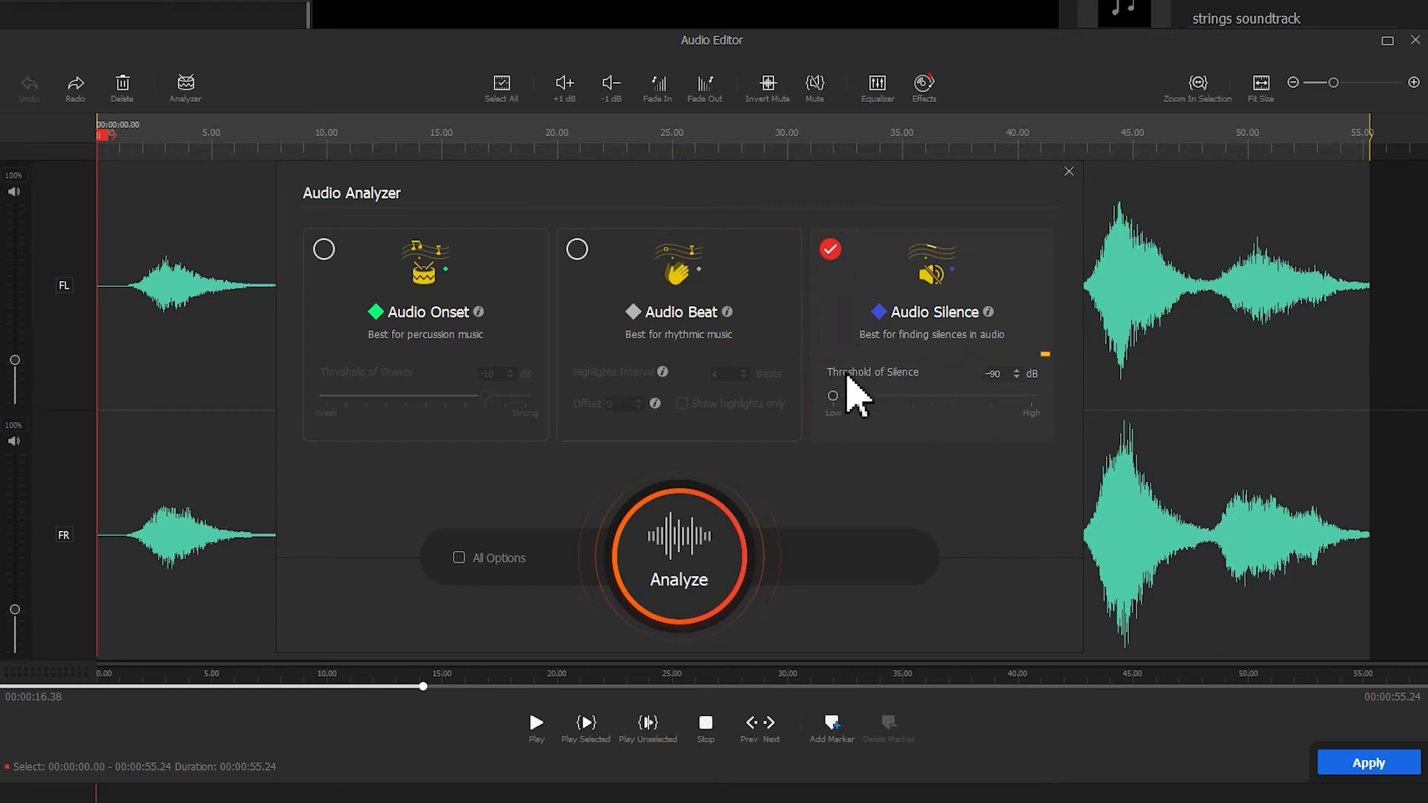
{"action": "left_click_drag", "start_coordinate": [835, 399], "coordinate": [954, 400]}
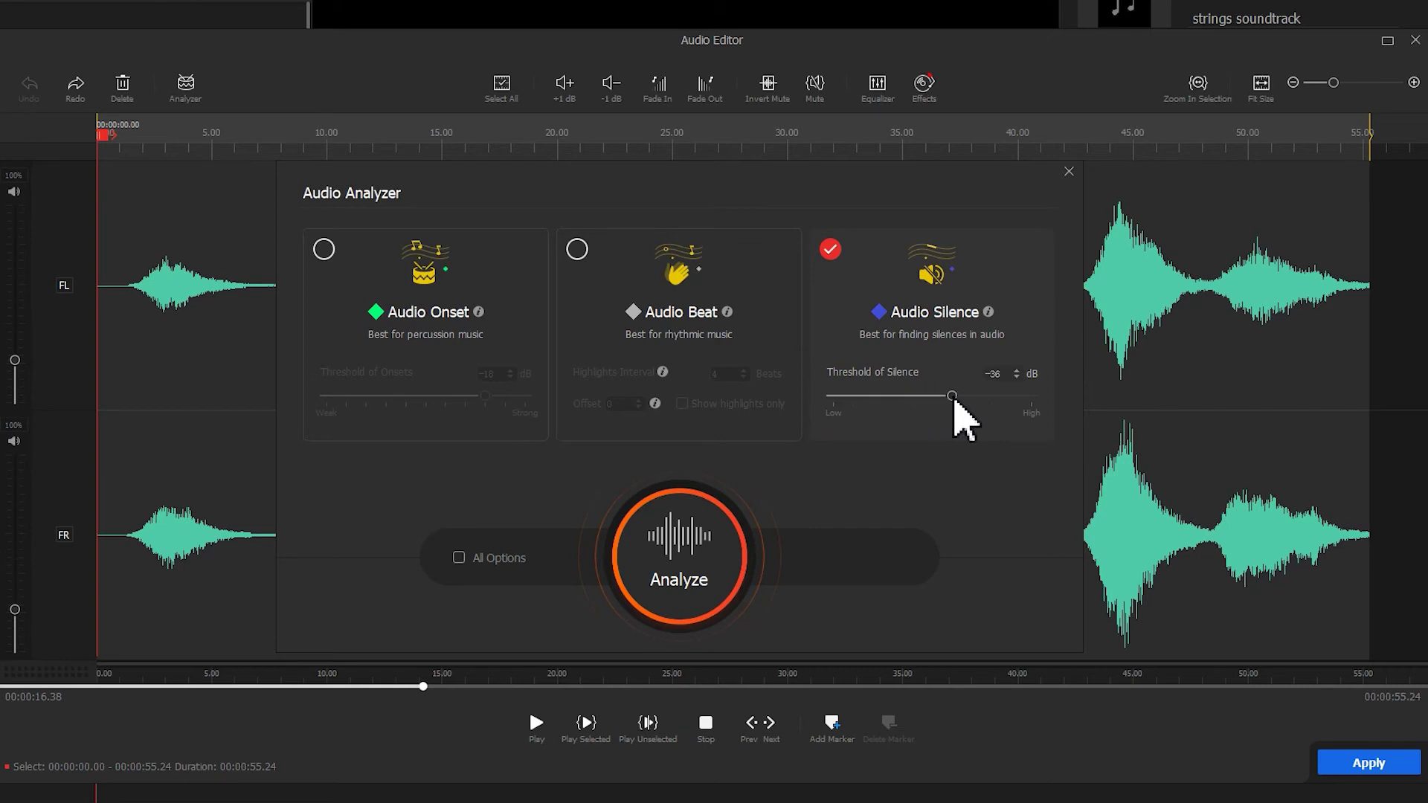
{"action": "left_click", "coordinate": [721, 537]}
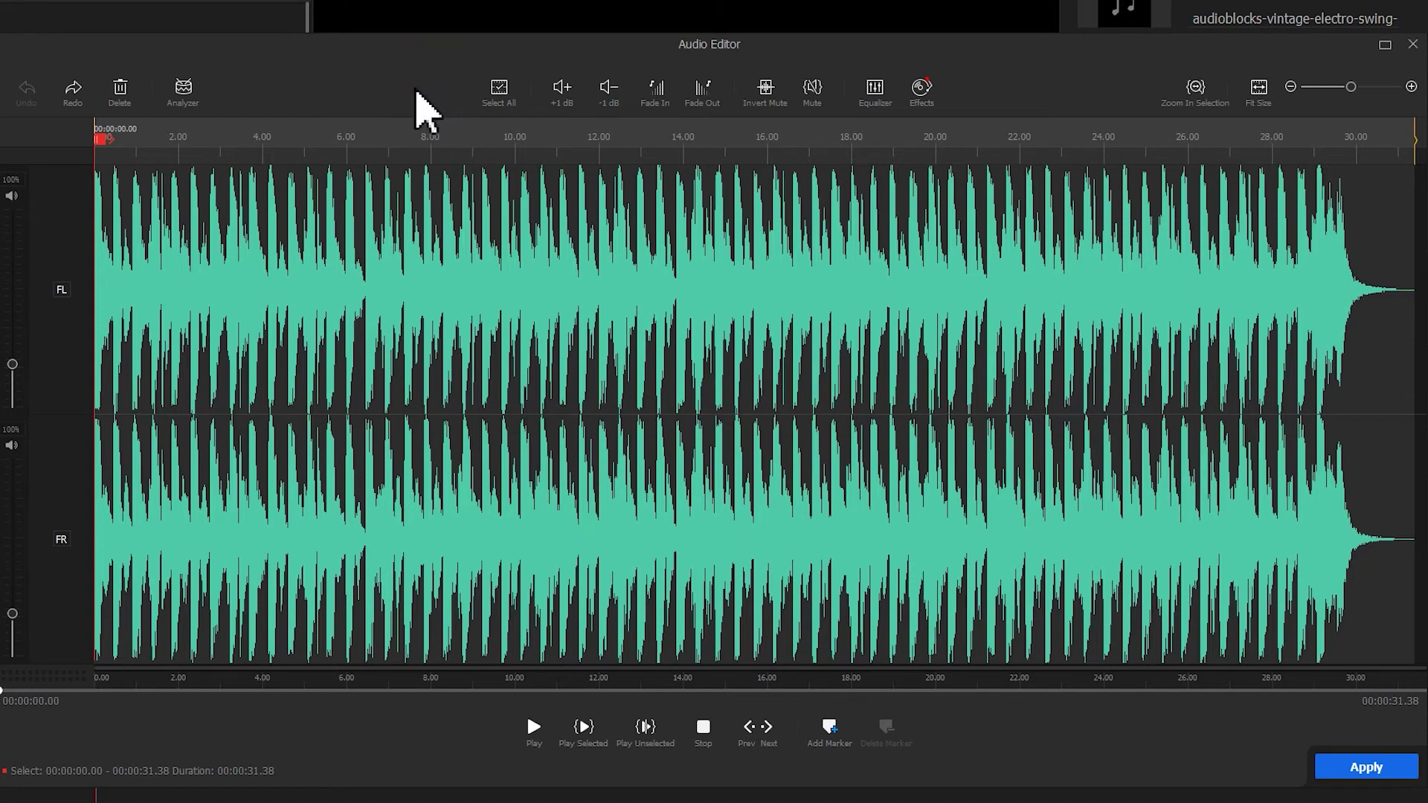
Step: Analyze the vintage electro swing clip with Audio Onset, Audio Beat and All Options enabled
{"action": "left_click", "coordinate": [183, 90]}
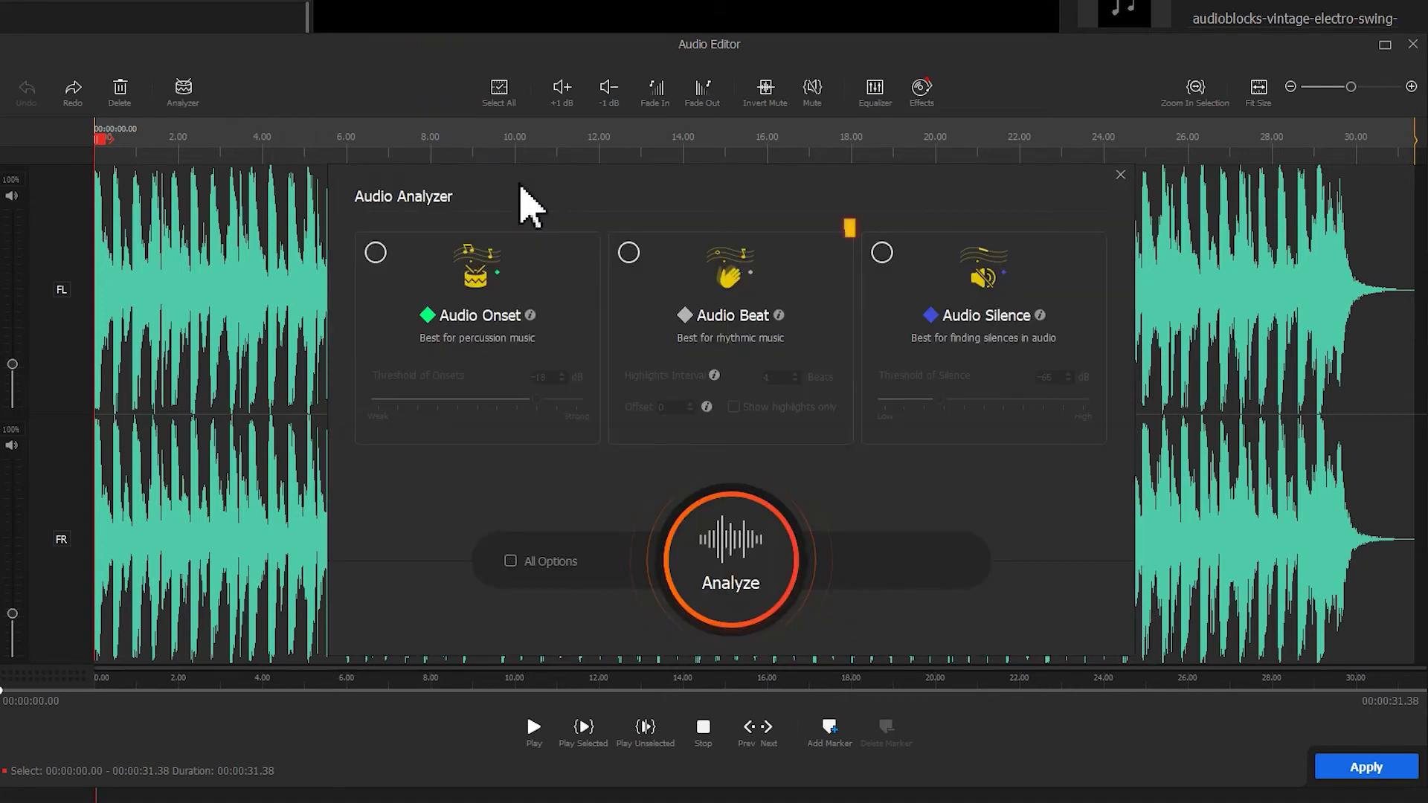
{"action": "left_click", "coordinate": [378, 248]}
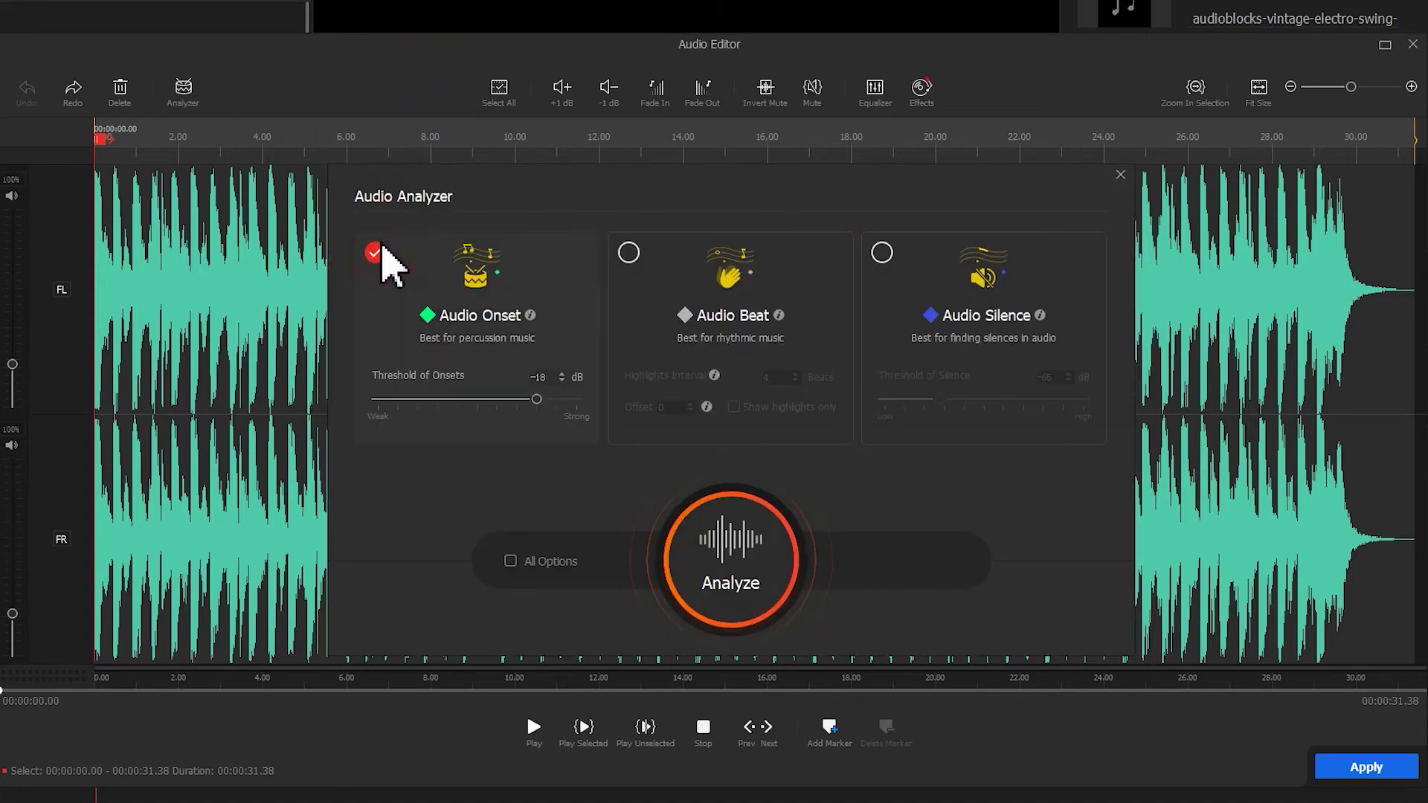
{"action": "left_click", "coordinate": [627, 252]}
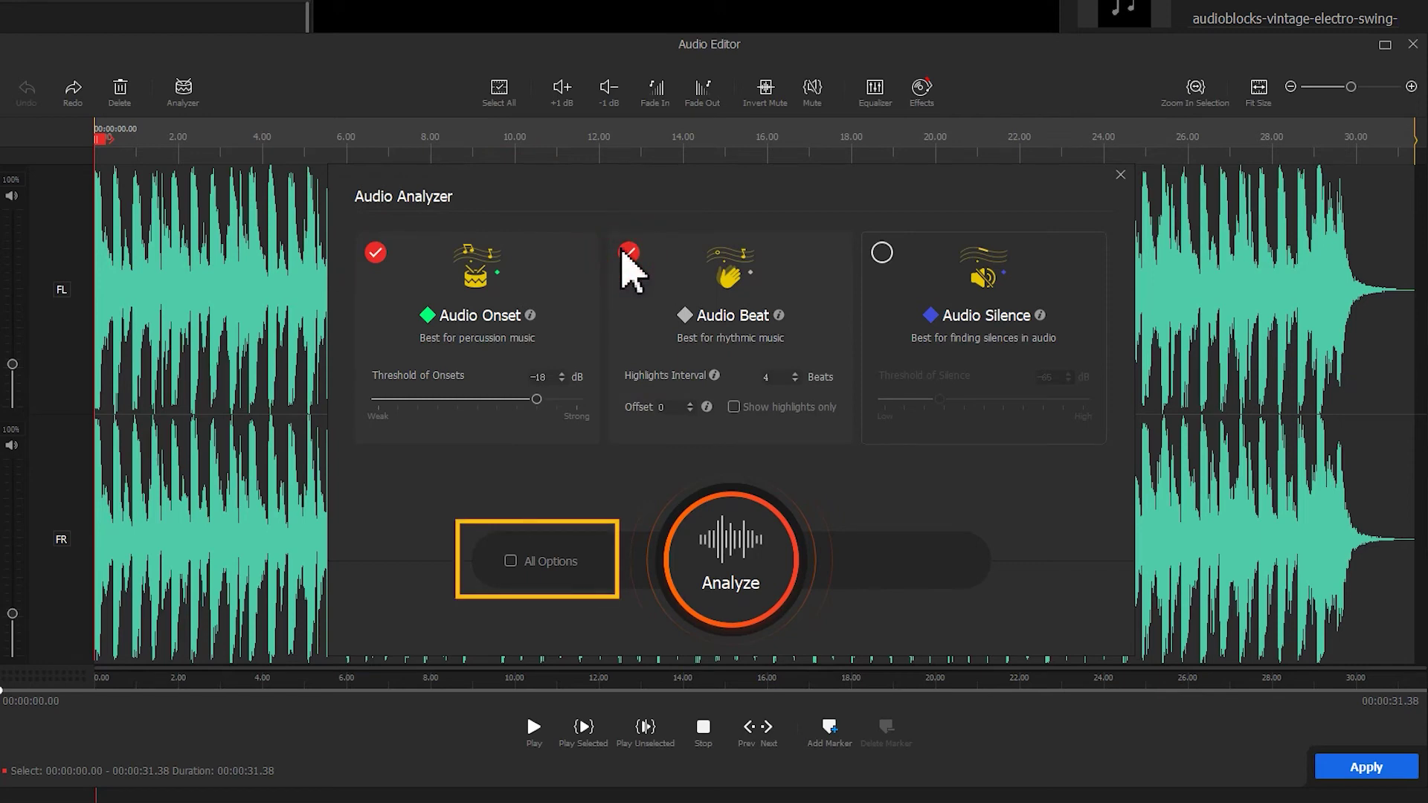
{"action": "left_click", "coordinate": [510, 562]}
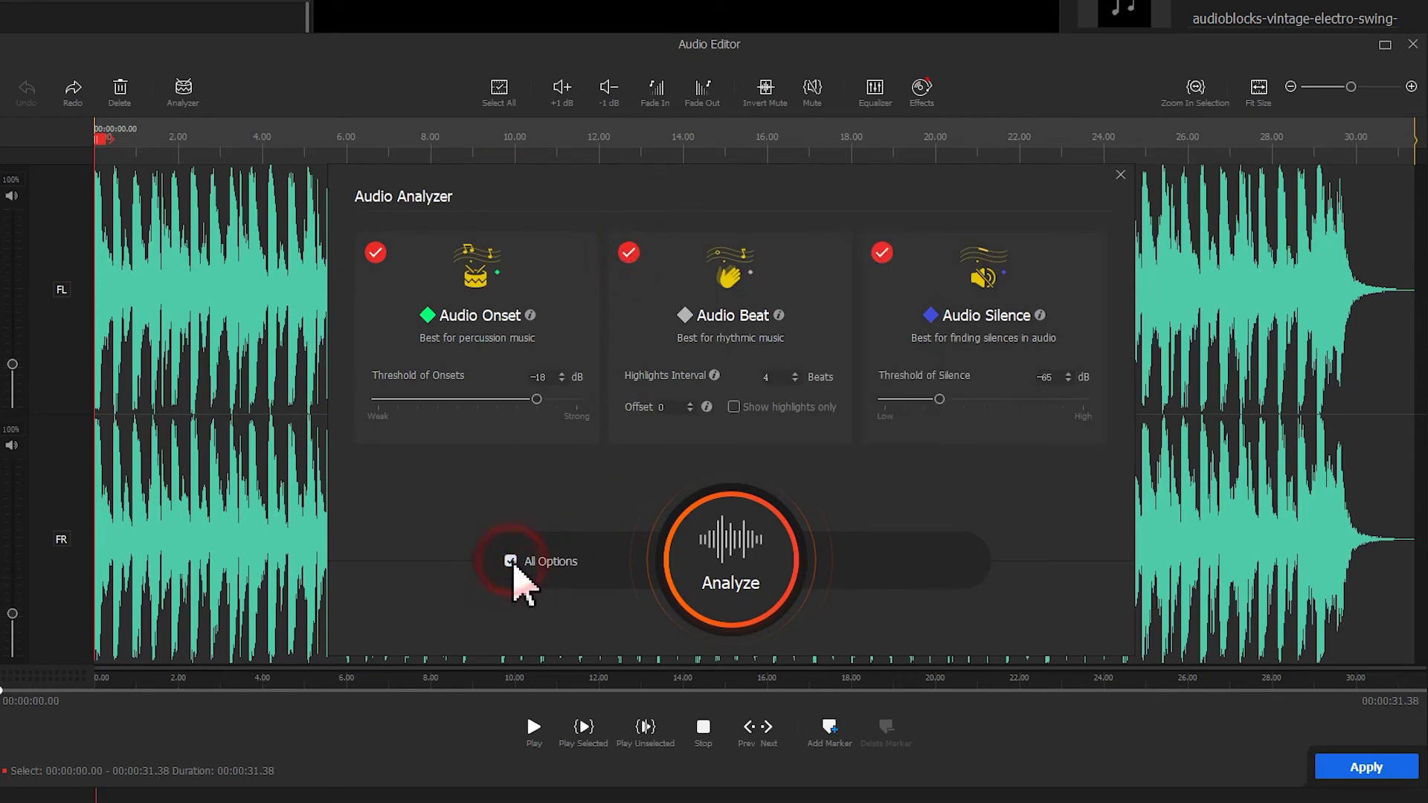
{"action": "left_click", "coordinate": [738, 569]}
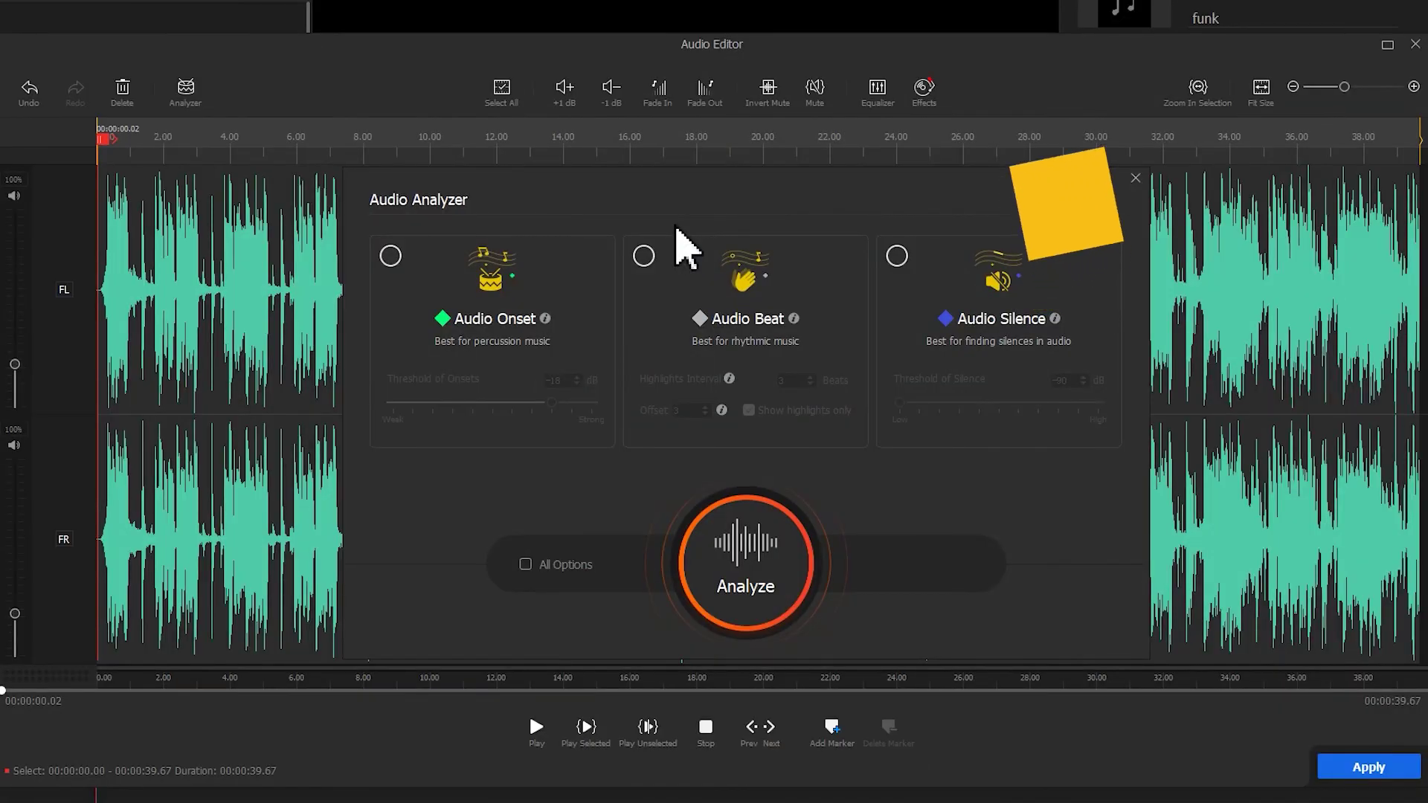
Step: Run Audio Beat analysis on the funk clip and add markers at the highlighted beats
{"action": "left_click", "coordinate": [645, 256]}
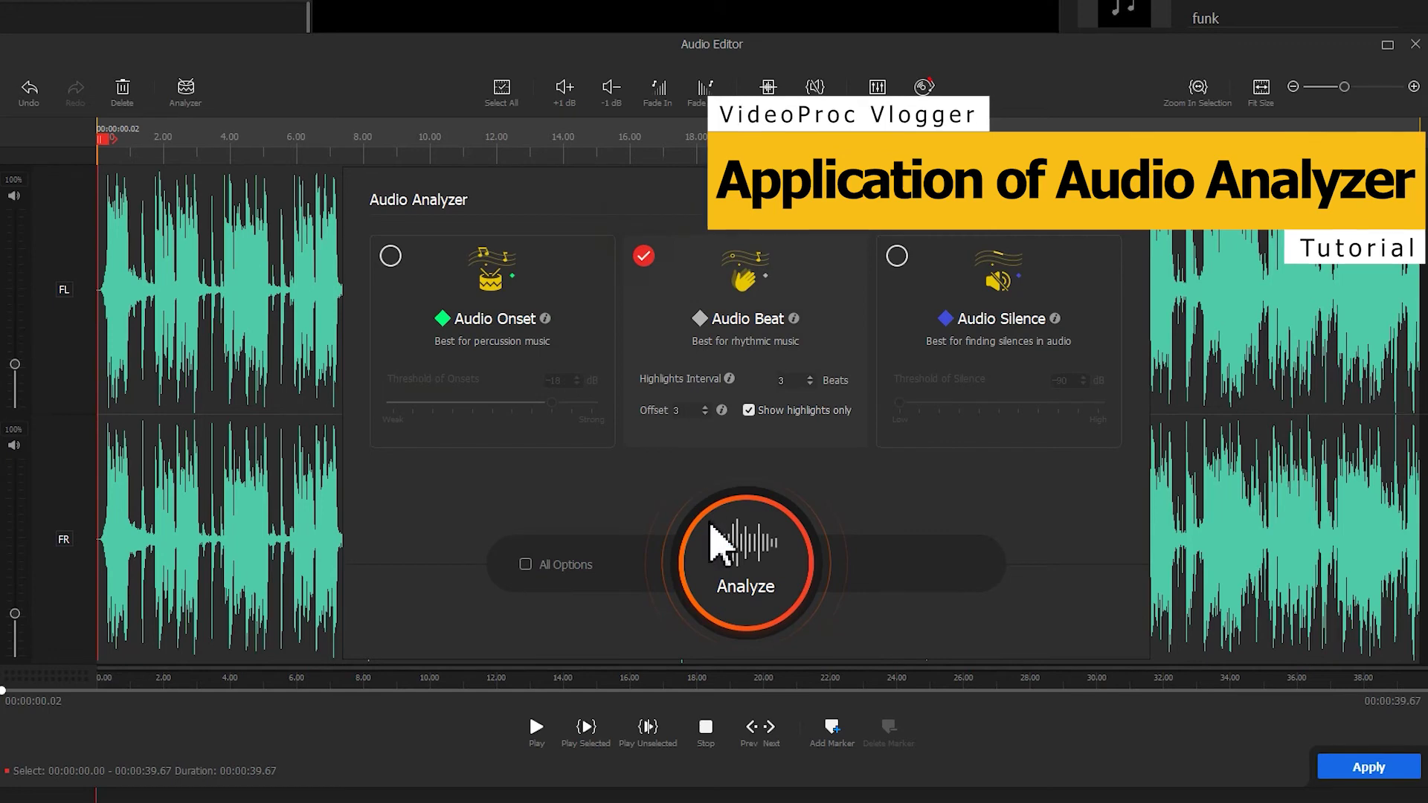
{"action": "left_click", "coordinate": [712, 530]}
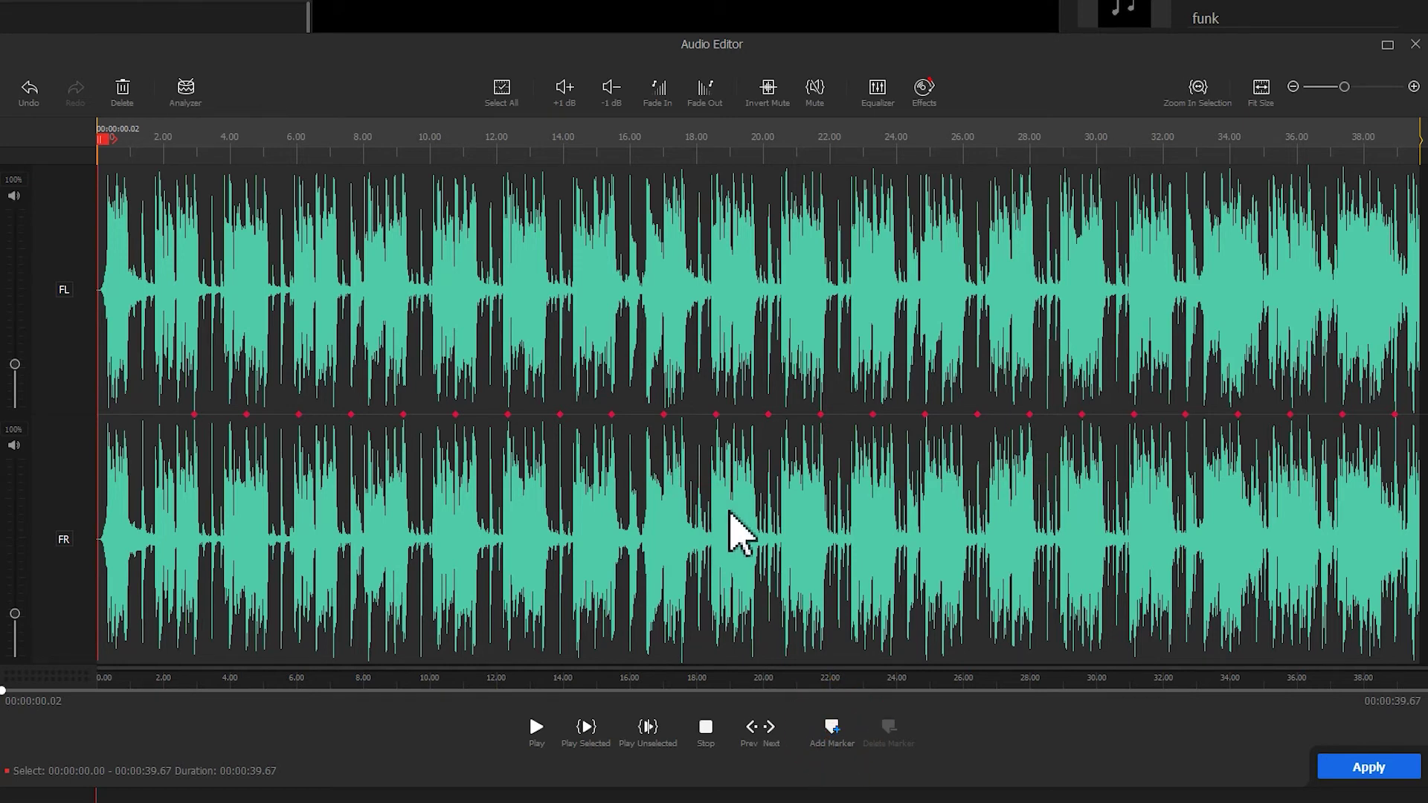
{"action": "left_click", "coordinate": [822, 735]}
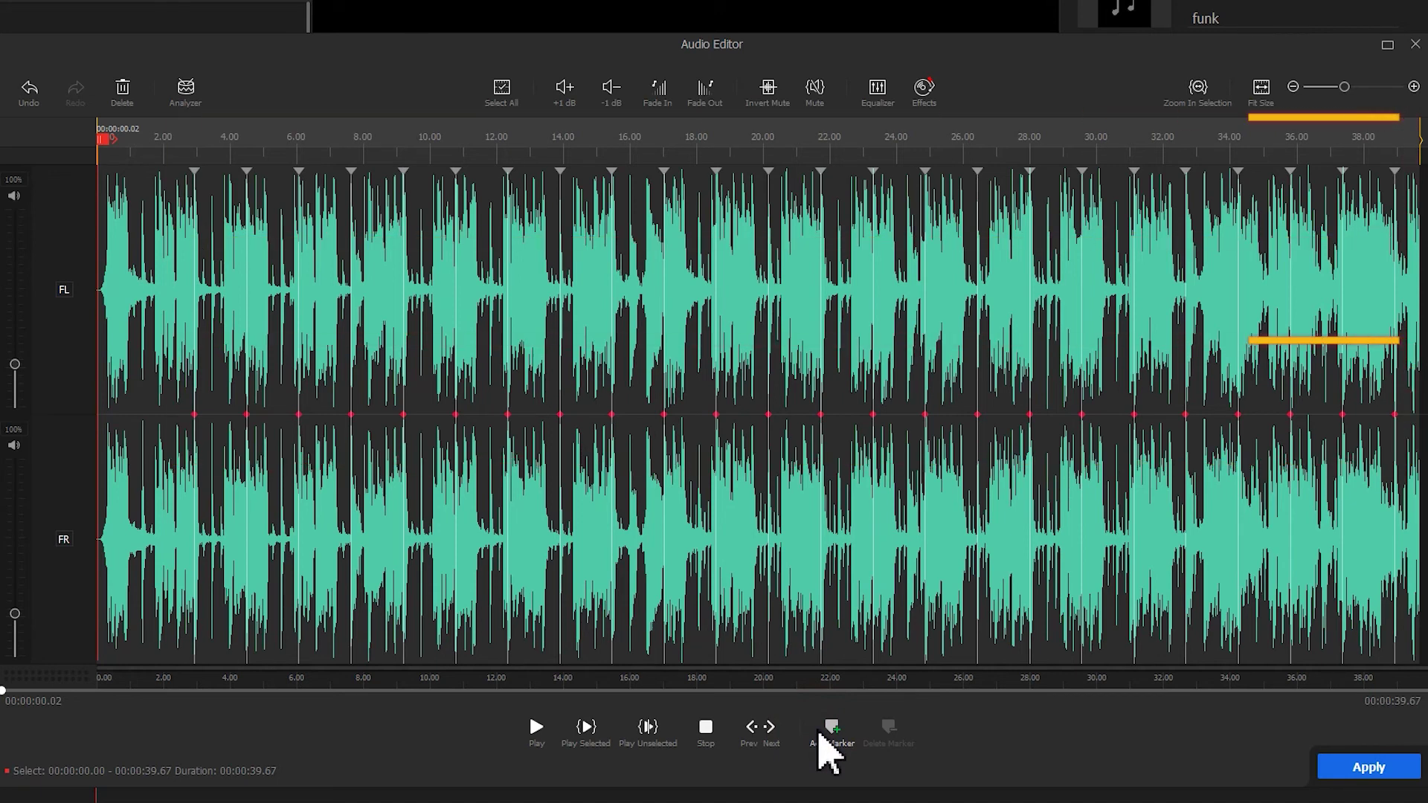
Step: Apply the marked funk audio and put the 15-second dancing girl clip on the video track
{"action": "left_click", "coordinate": [1332, 763]}
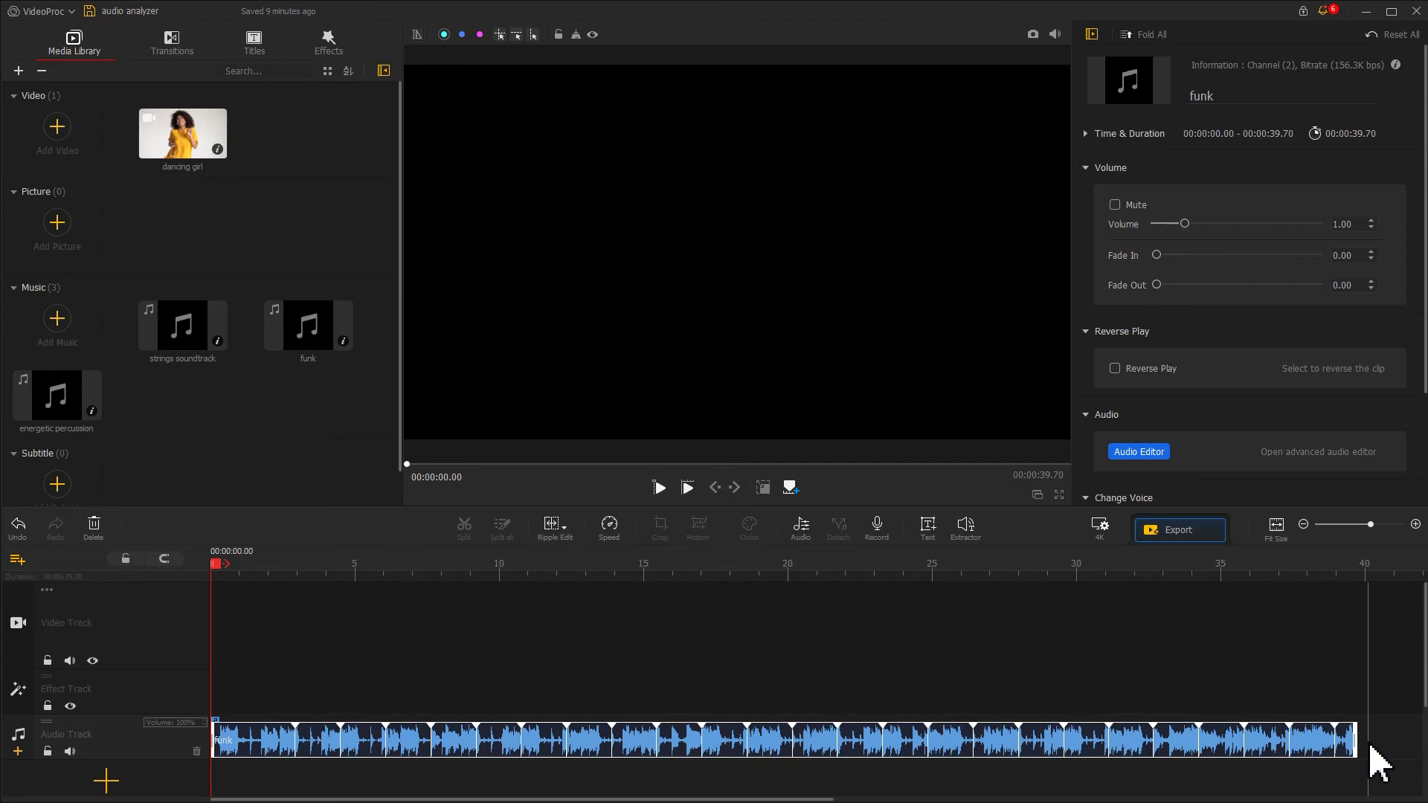
{"action": "left_click_drag", "start_coordinate": [175, 149], "coordinate": [216, 617]}
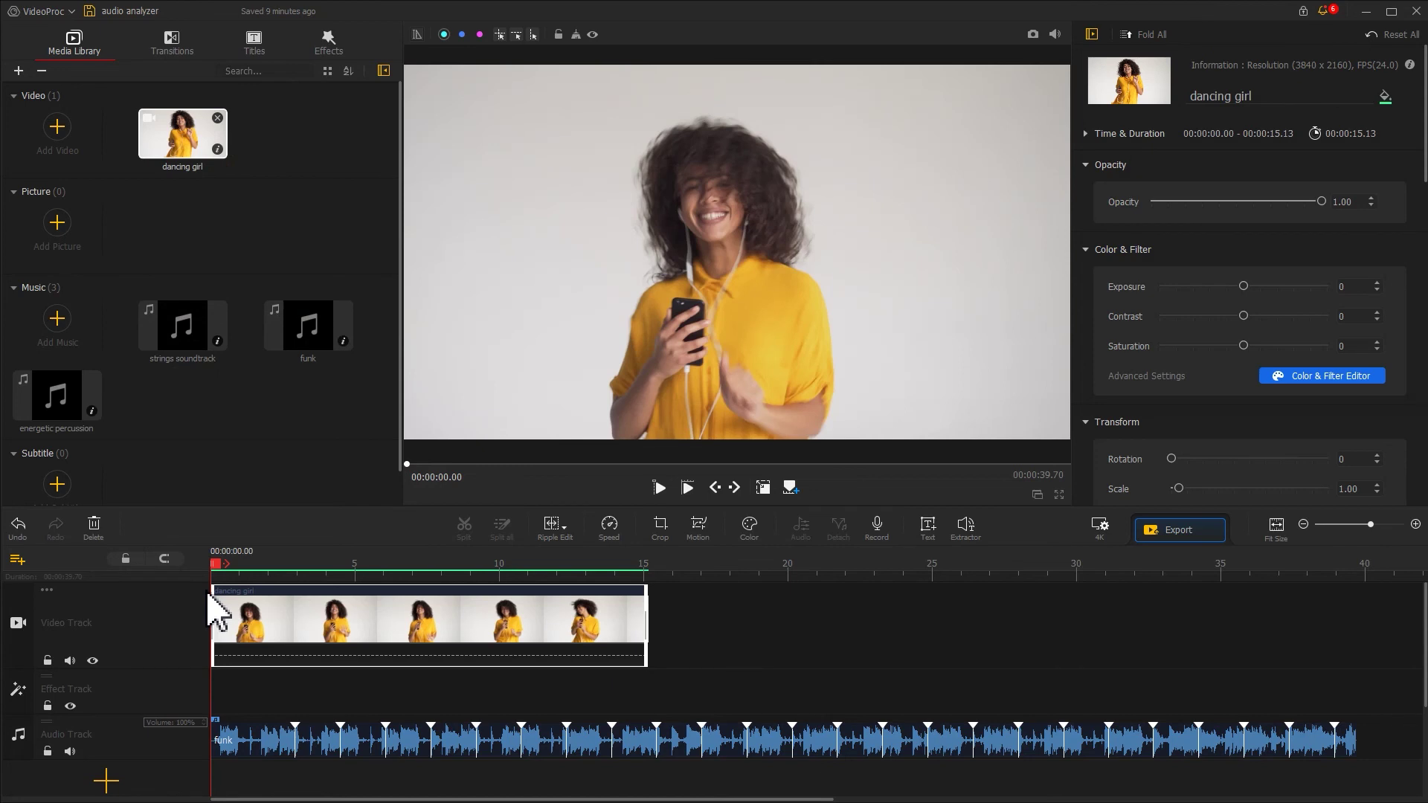